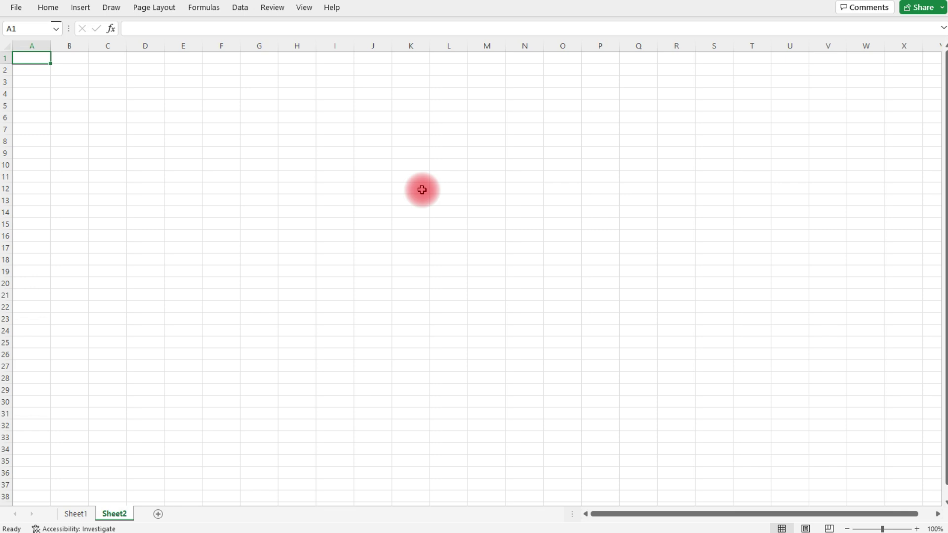
Select the whole sheet and make every column much wider and every row taller.
{"action": "left_click", "coordinate": [7, 46]}
{"action": "left_click_drag", "start_coordinate": [50, 45], "coordinate": [74, 46]}
{"action": "left_click_drag", "start_coordinate": [13, 64], "coordinate": [13, 70]}
{"action": "left_click_drag", "start_coordinate": [74, 45], "coordinate": [95, 45]}
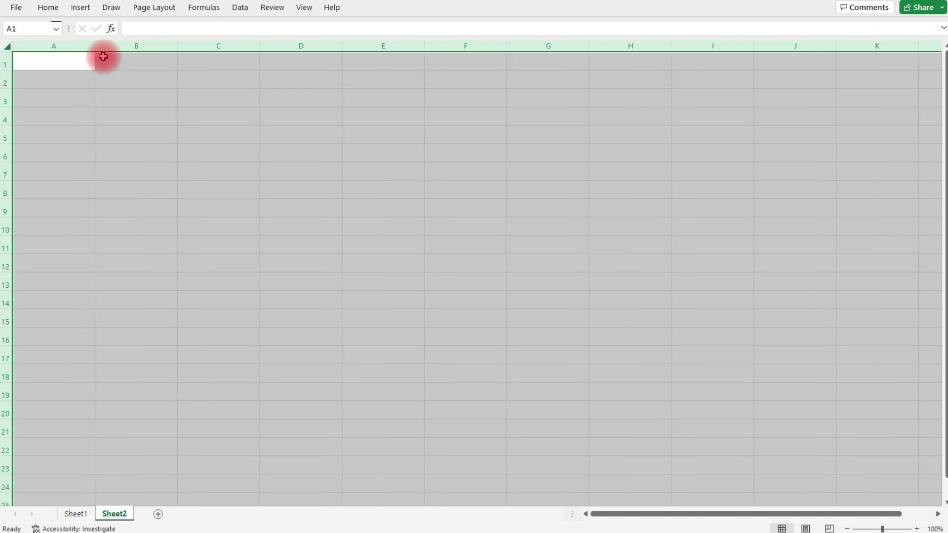
Set the whole sheet's font size to 14 and narrow column A into a thin margin.
{"action": "left_click", "coordinate": [48, 7]}
{"action": "left_click", "coordinate": [237, 33]}
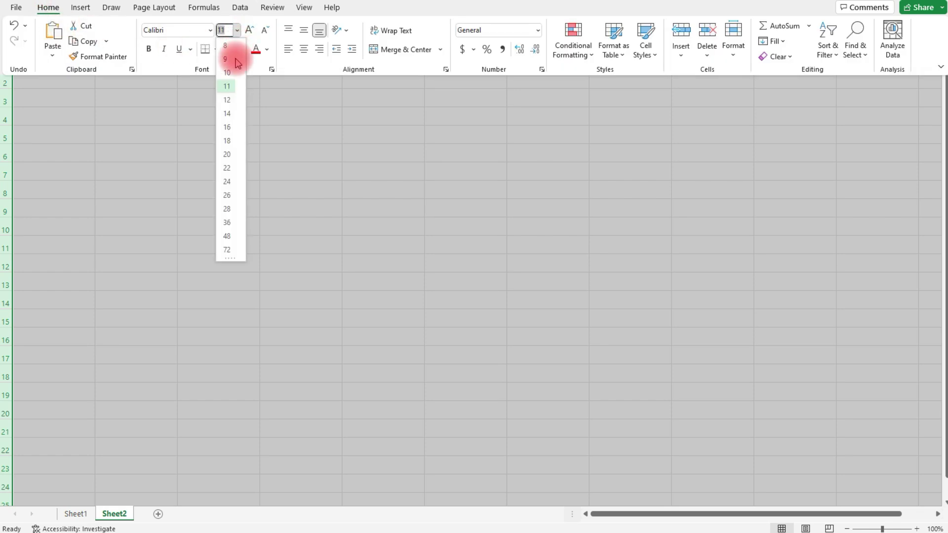
{"action": "left_click", "coordinate": [231, 117]}
{"action": "left_click", "coordinate": [150, 111]}
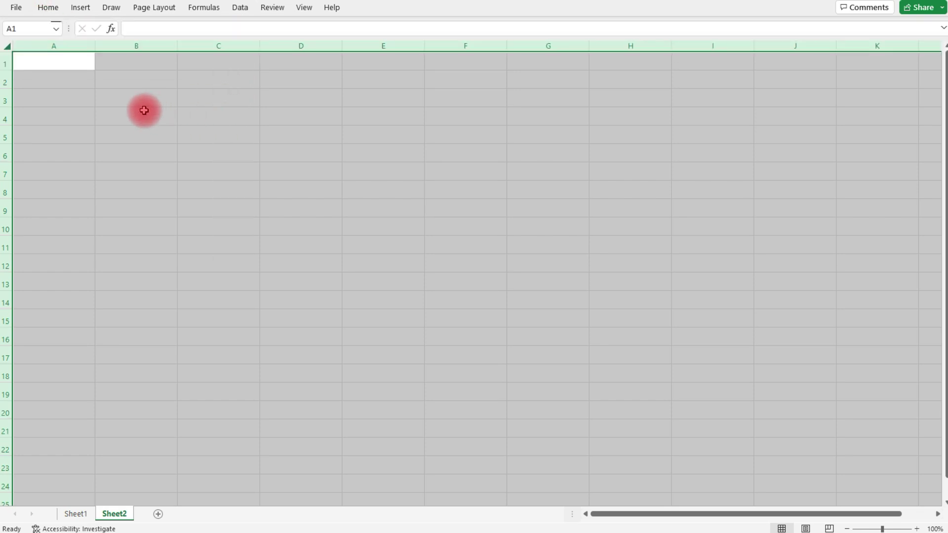
{"action": "left_click", "coordinate": [119, 83]}
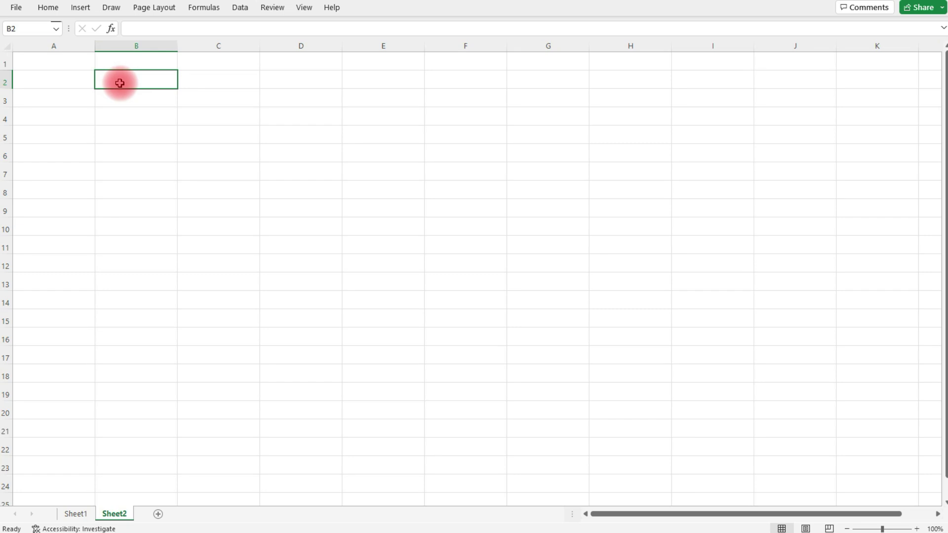
{"action": "left_click_drag", "start_coordinate": [95, 45], "coordinate": [40, 47]}
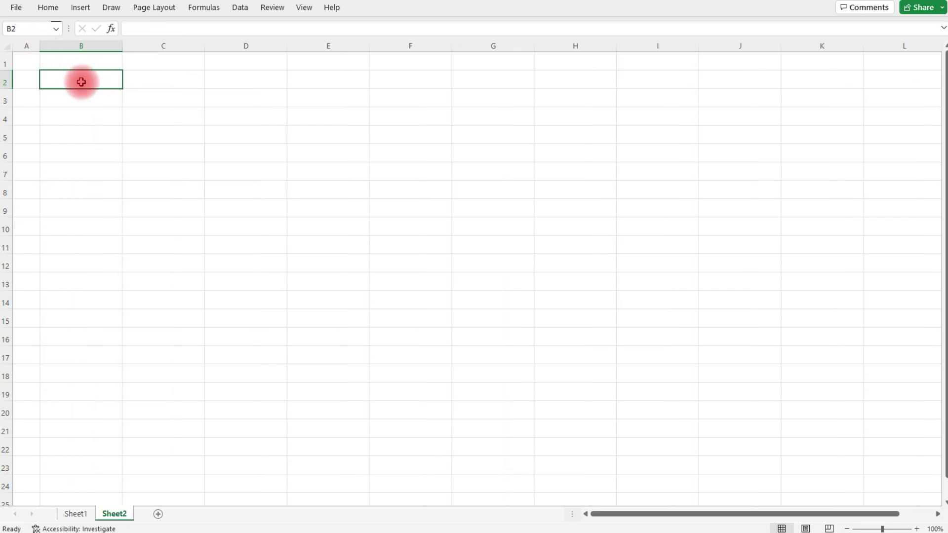
Enter the headers Date, Description, Debit: and Credit: across B2:E2.
{"action": "type", "text": "Datr"}
{"action": "key", "text": "BackSpace"}
{"action": "type", "text": "e:"}
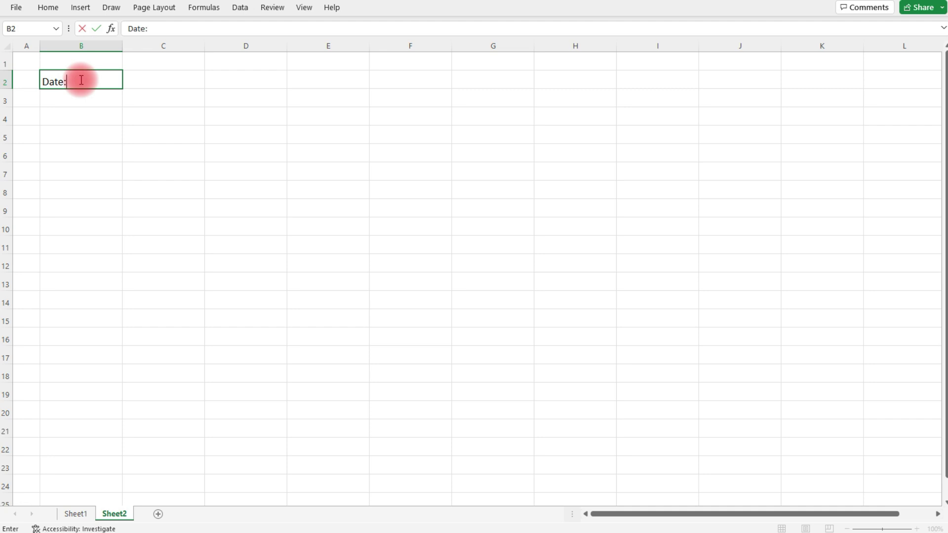
{"action": "key", "text": "Tab"}
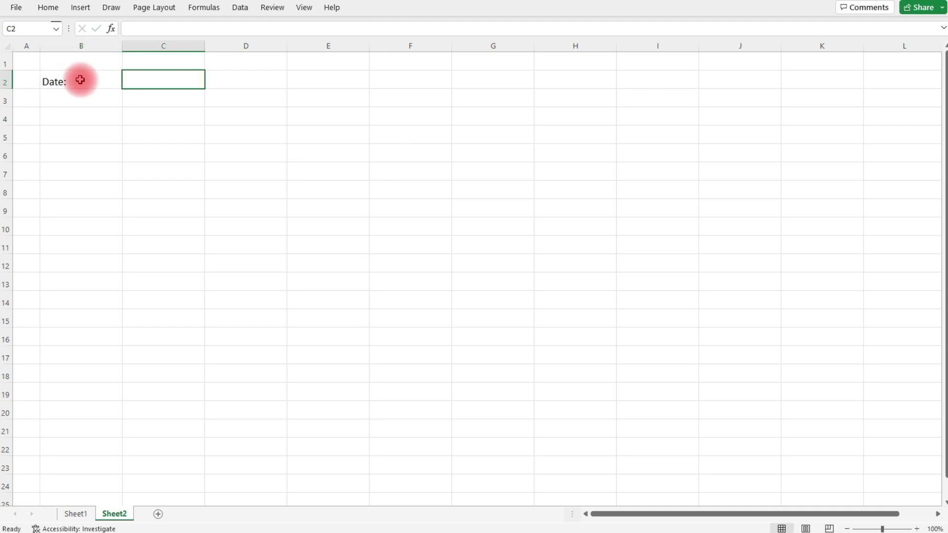
{"action": "type", "text": "Description:"}
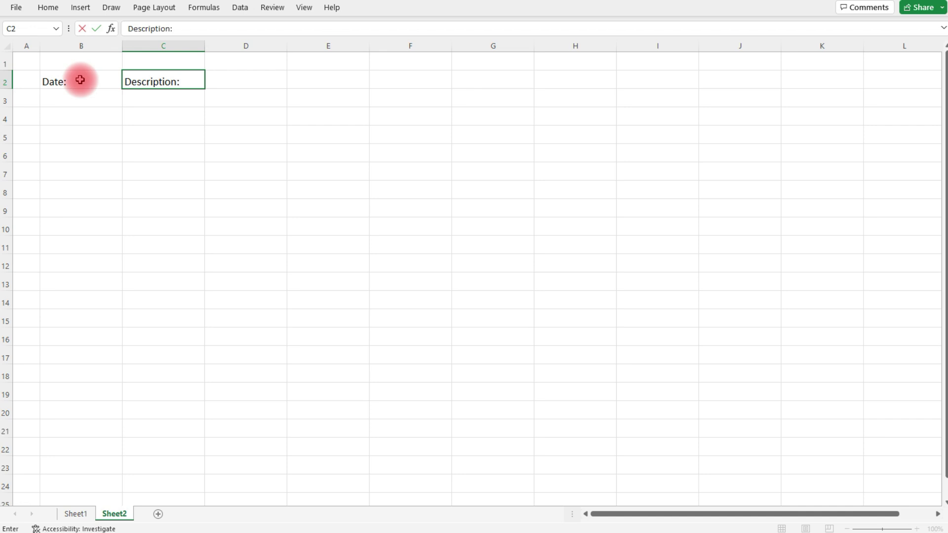
{"action": "key", "text": "Tab"}
{"action": "type", "text": "Deb"}
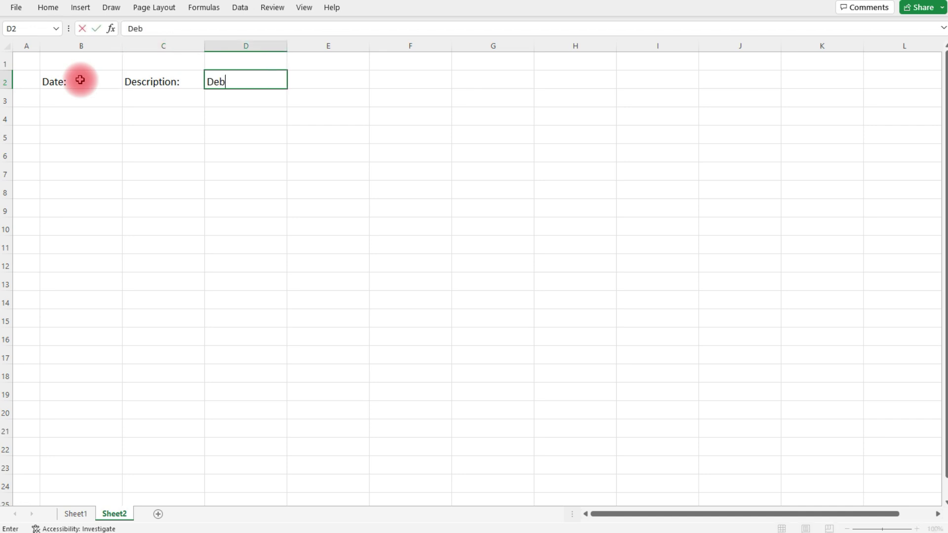
{"action": "type", "text": "it:"}
{"action": "key", "text": "Tab"}
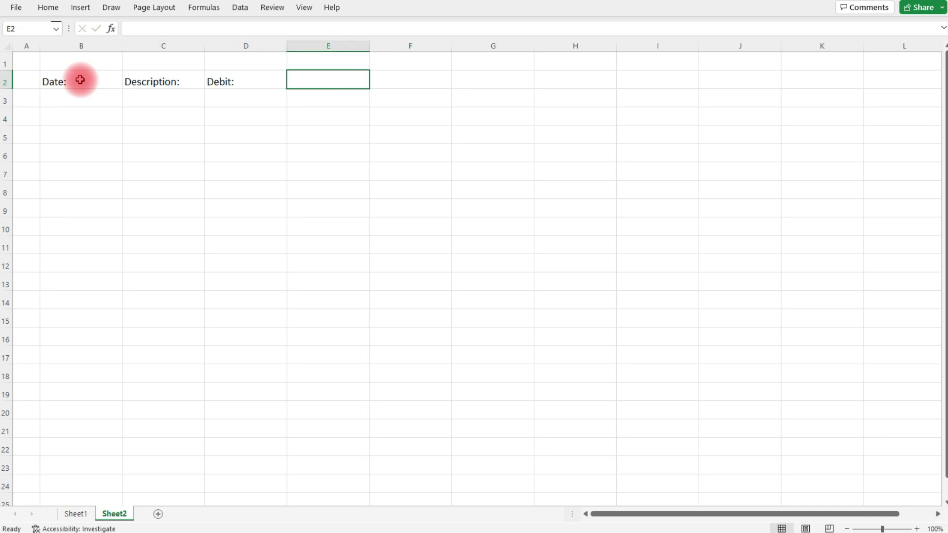
{"action": "type", "text": "Credi"}
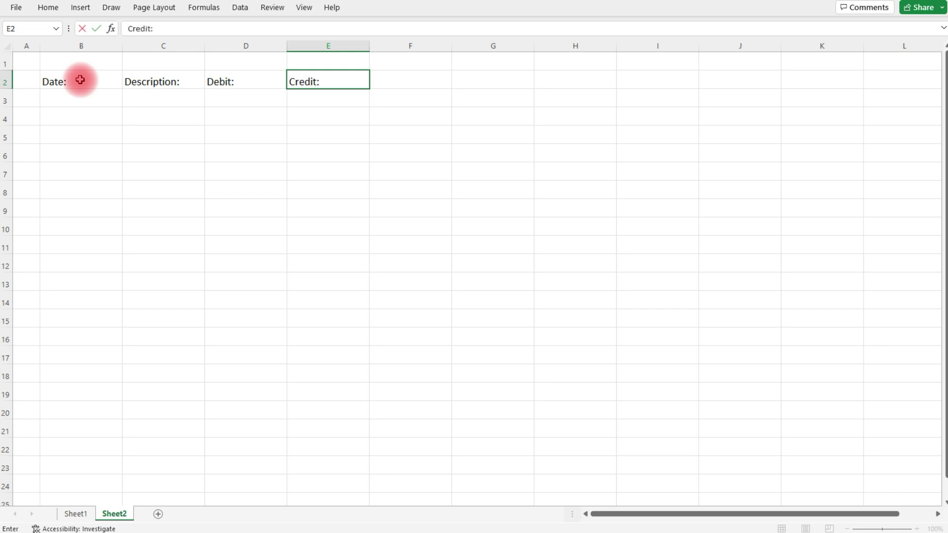
{"action": "type", "text": "t:"}
{"action": "key", "text": "Tab"}
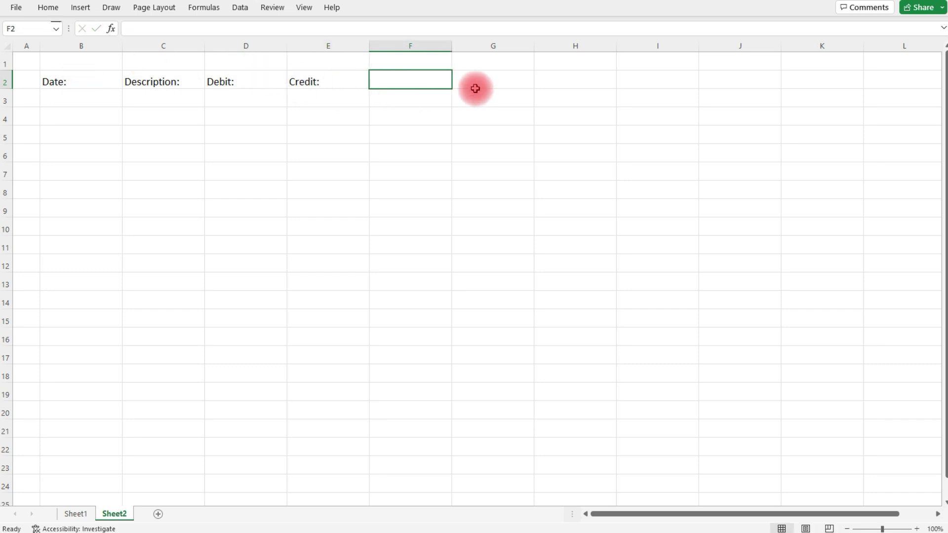
Narrow column F into a spacer and add a 'Beginning Balance:' label in a widened G2.
{"action": "left_click_drag", "start_coordinate": [452, 46], "coordinate": [407, 45]}
{"action": "left_click", "coordinate": [452, 82]}
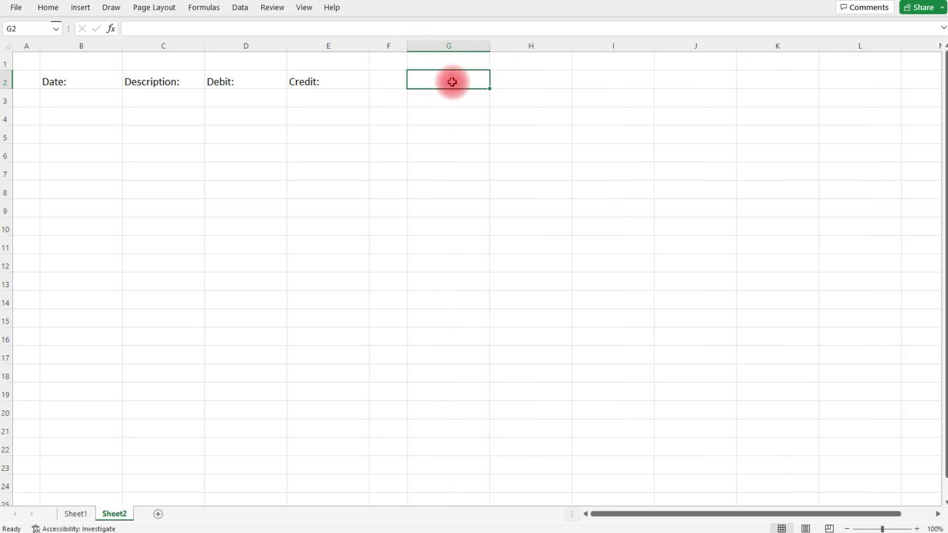
{"action": "type", "text": "Begi"}
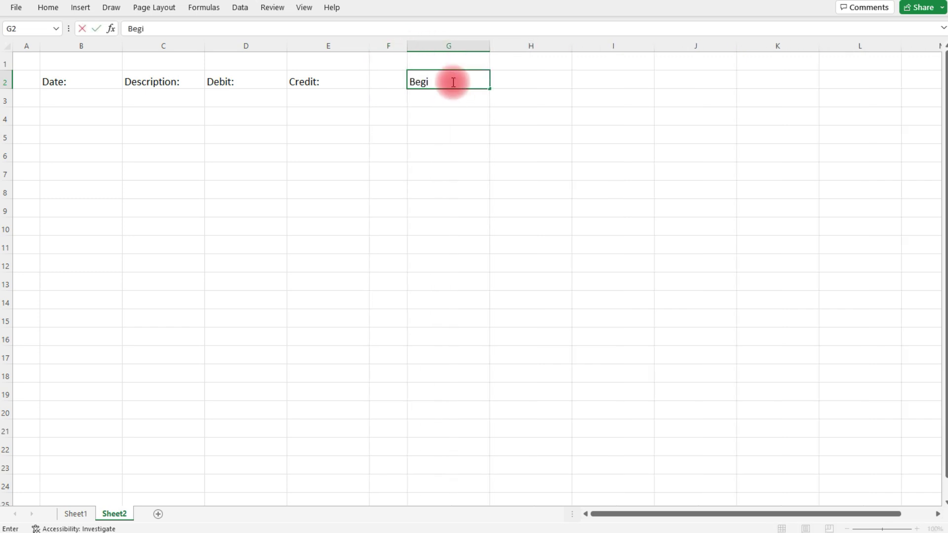
{"action": "type", "text": "nning Balance"}
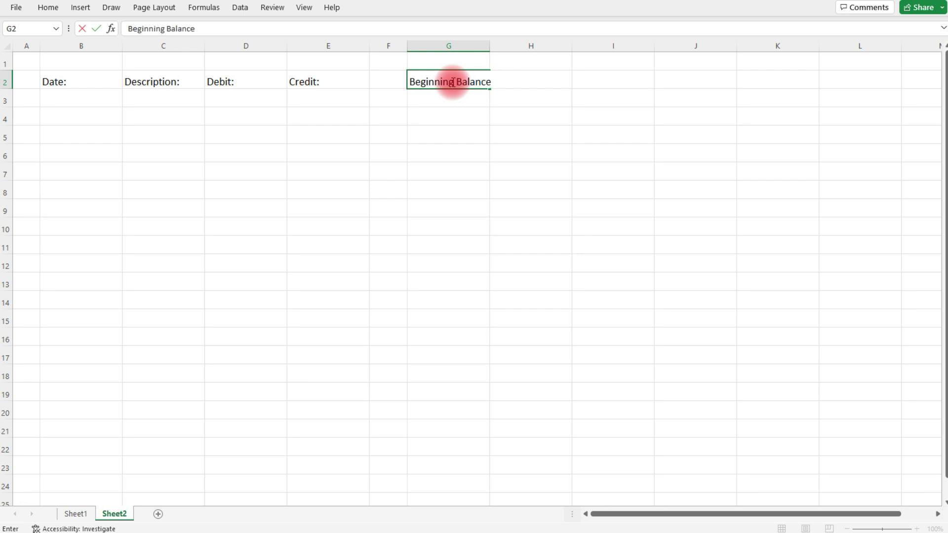
{"action": "type", "text": ":"}
{"action": "key", "text": "Return"}
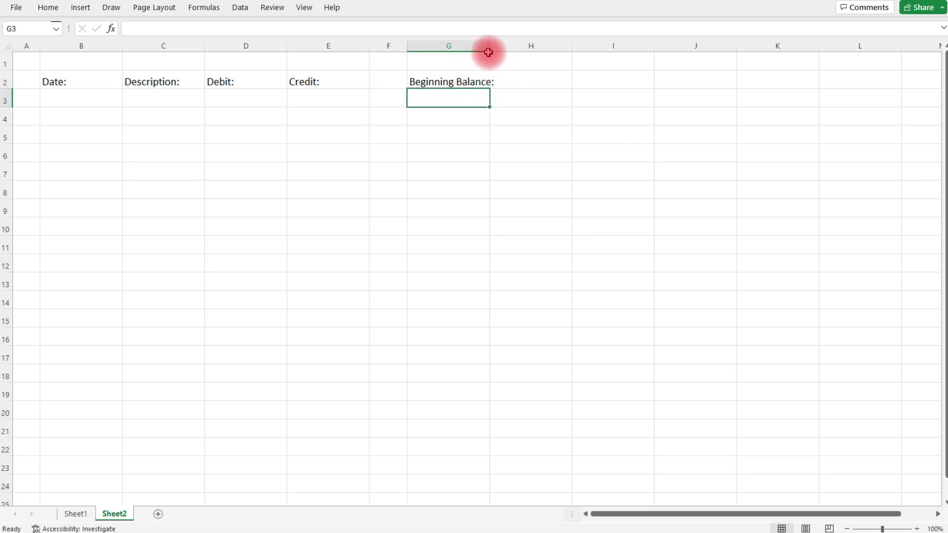
{"action": "left_click_drag", "start_coordinate": [487, 48], "coordinate": [510, 50]}
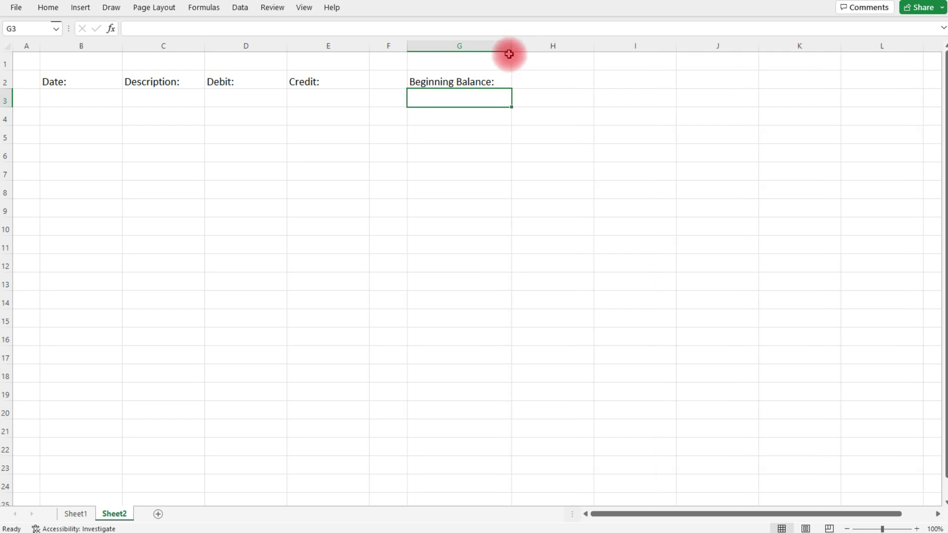
Put a thick outside border around the Beginning Balance cells G2:G3.
{"action": "left_click", "coordinate": [430, 83]}
{"action": "left_click_drag", "start_coordinate": [431, 83], "coordinate": [436, 94]}
{"action": "left_click", "coordinate": [42, 7]}
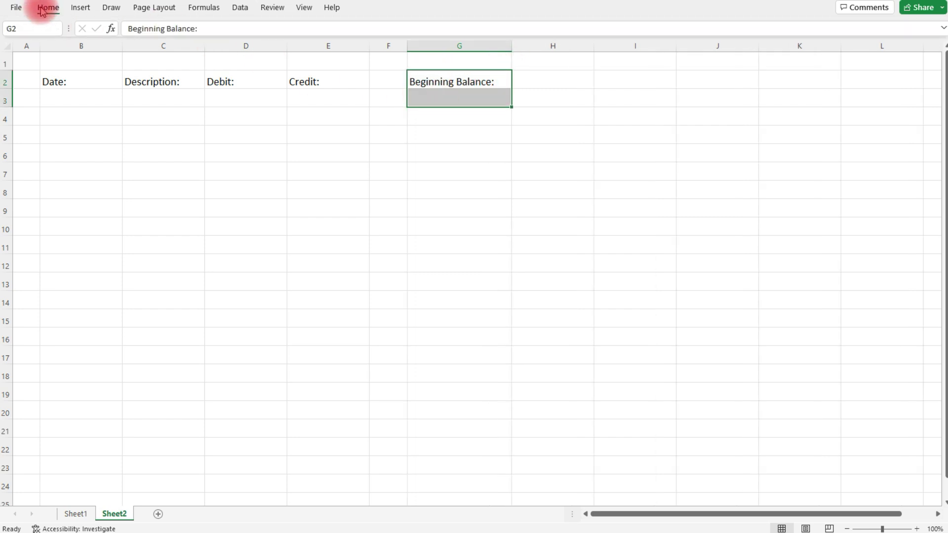
{"action": "left_click", "coordinate": [94, 43]}
{"action": "left_click", "coordinate": [216, 49]}
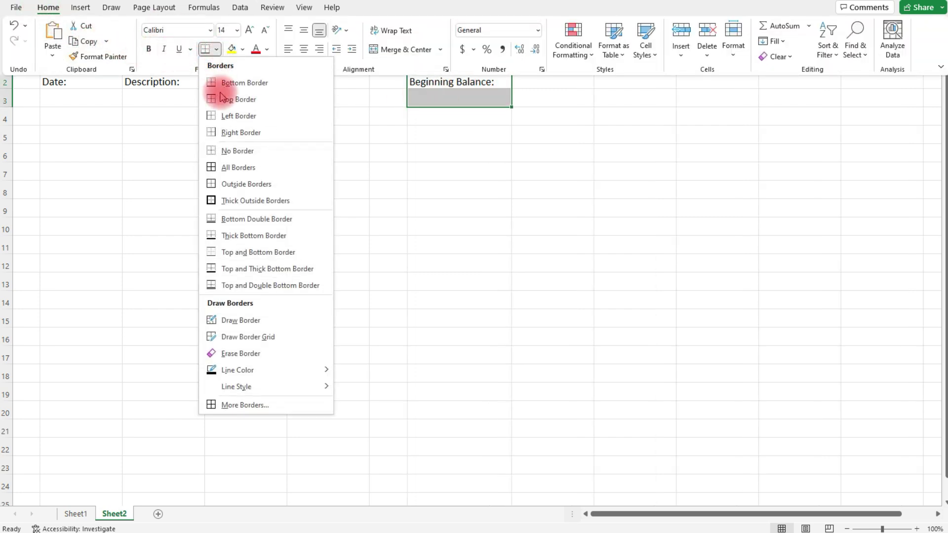
{"action": "left_click", "coordinate": [240, 197]}
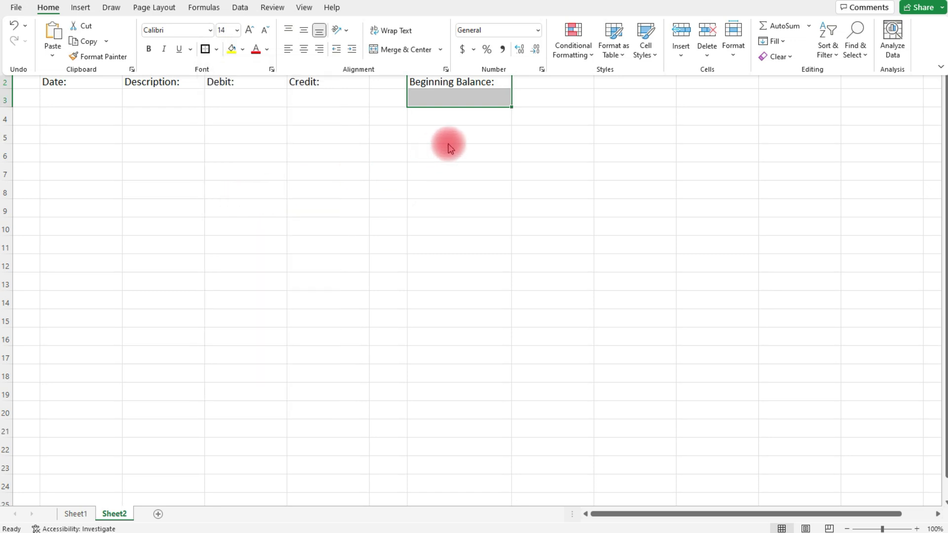
{"action": "left_click", "coordinate": [471, 121]}
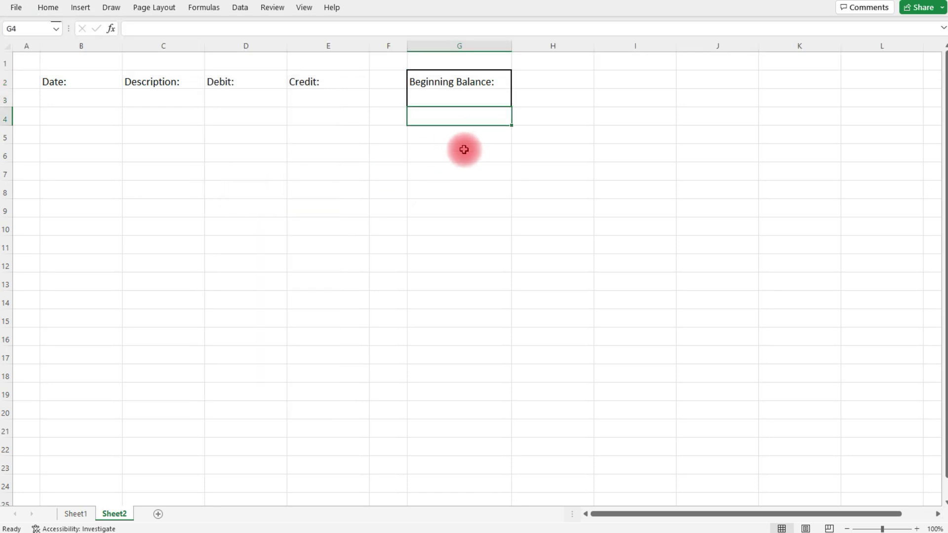
Add the labels Total Income, Total Expenses: and Ending Balance down column G.
{"action": "left_click", "coordinate": [473, 139]}
{"action": "type", "text": "Total IN"}
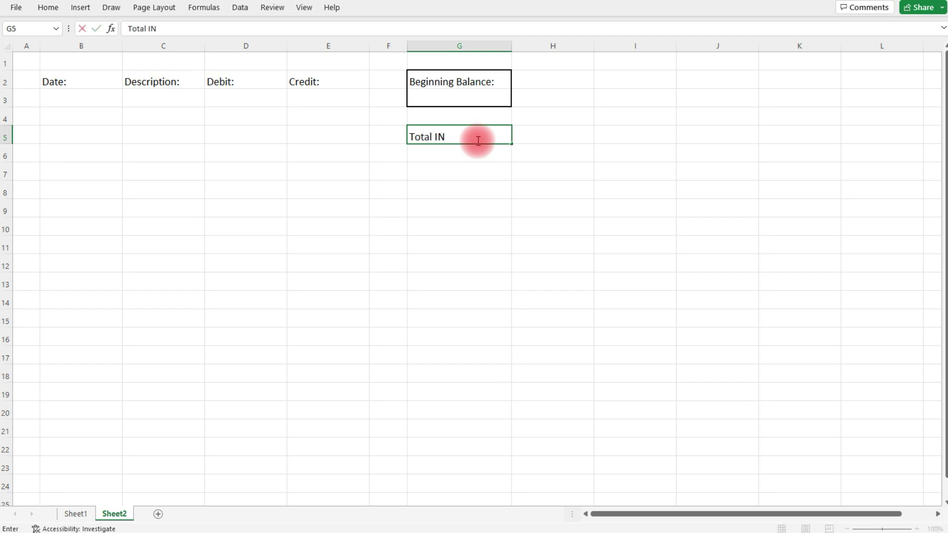
{"action": "key", "text": "BackSpace"}
{"action": "type", "text": "ncome:"}
{"action": "key", "text": "Return"}
{"action": "key", "text": "Return"}
{"action": "key", "text": "Return"}
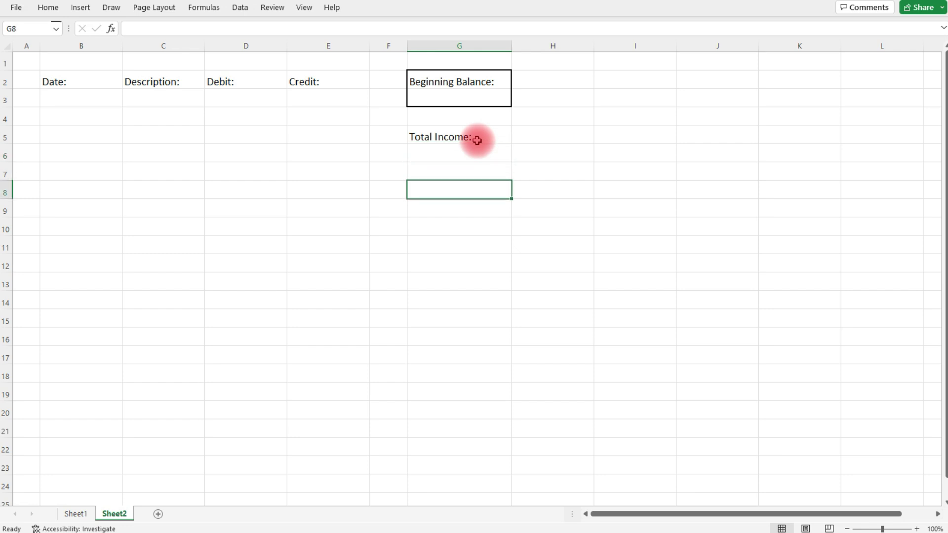
{"action": "type", "text": "Total Expe"}
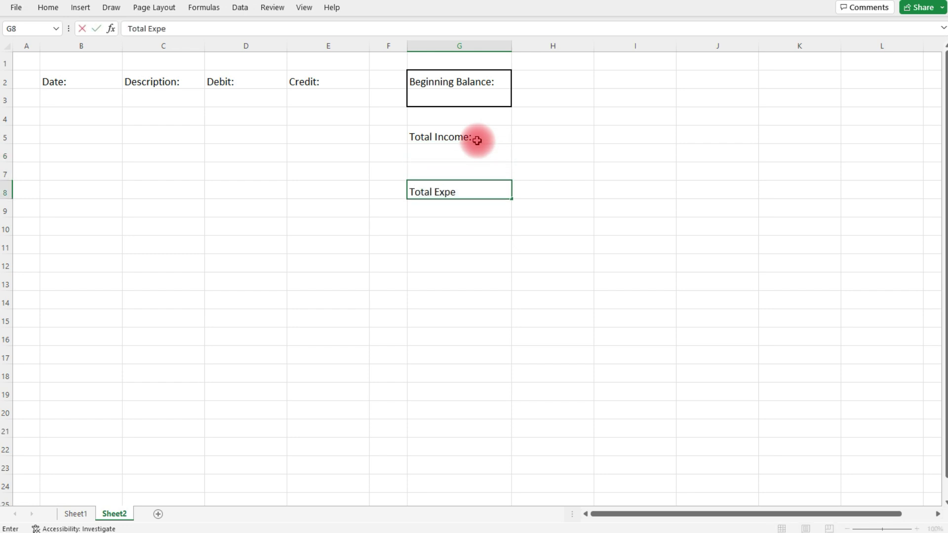
{"action": "type", "text": "nses:"}
{"action": "key", "text": "Return"}
{"action": "key", "text": "Return"}
{"action": "key", "text": "Return"}
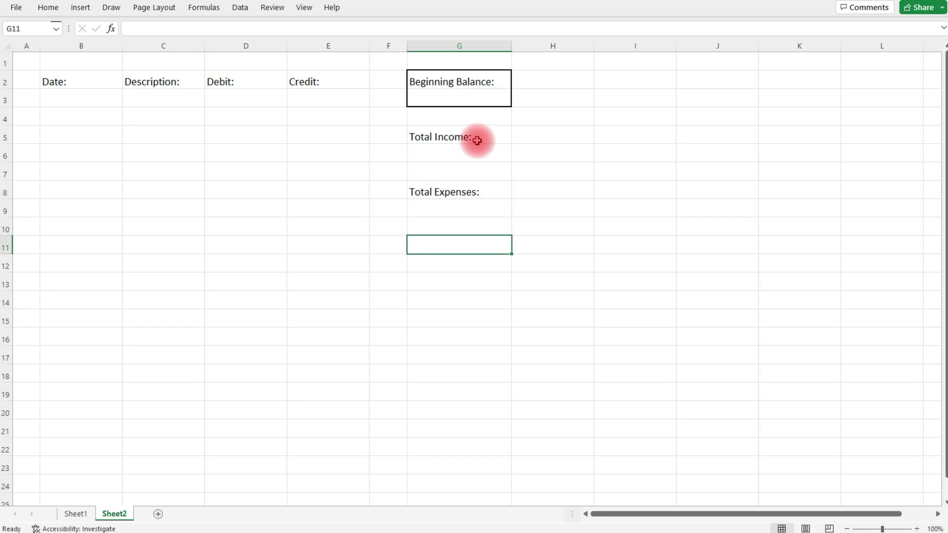
{"action": "type", "text": "Ending Balan"}
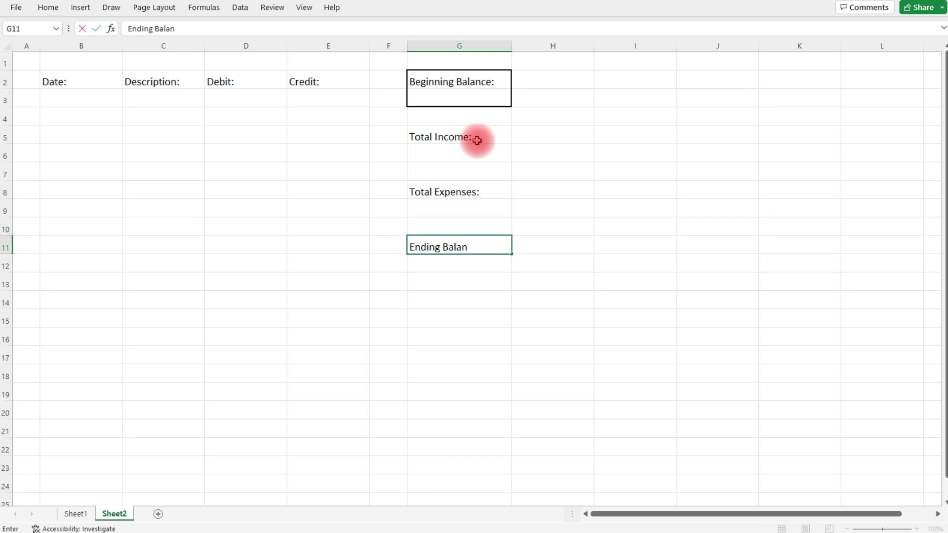
{"action": "type", "text": "ce:"}
{"action": "key", "text": "Return"}
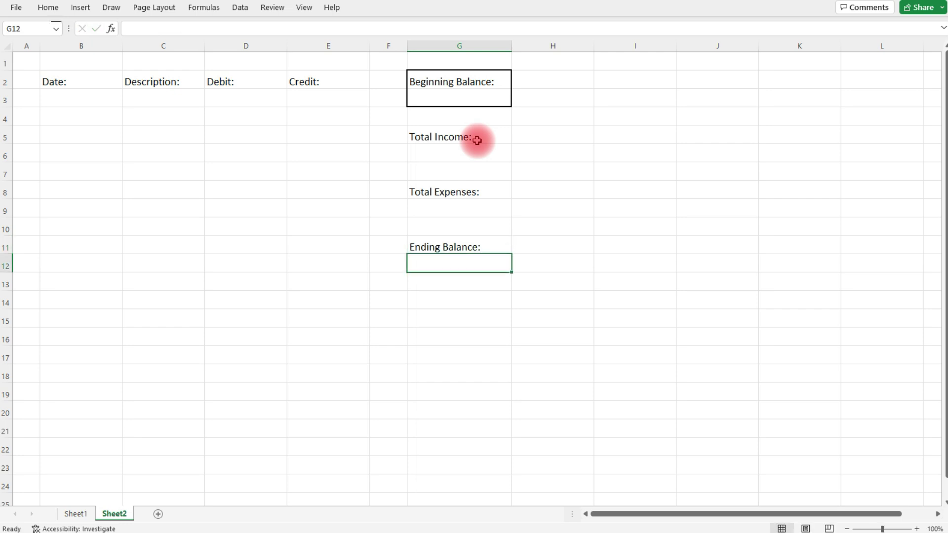
Box each summary label with its empty cell below using a thick outside border.
{"action": "mouse_move", "coordinate": [477, 141]}
{"action": "left_mouse_down"}
{"action": "mouse_move", "coordinate": [470, 128]}
{"action": "mouse_move", "coordinate": [470, 152]}
{"action": "left_mouse_up"}
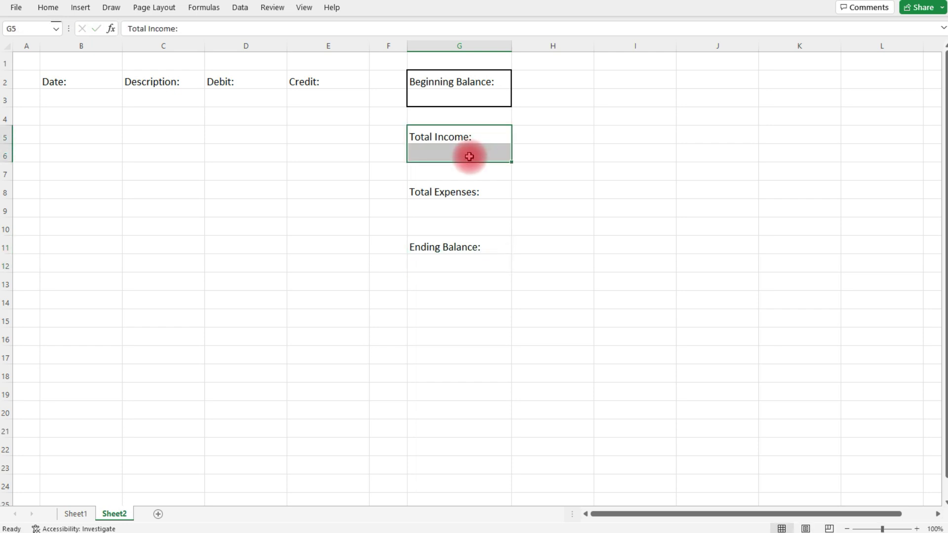
{"action": "left_click", "coordinate": [47, 7]}
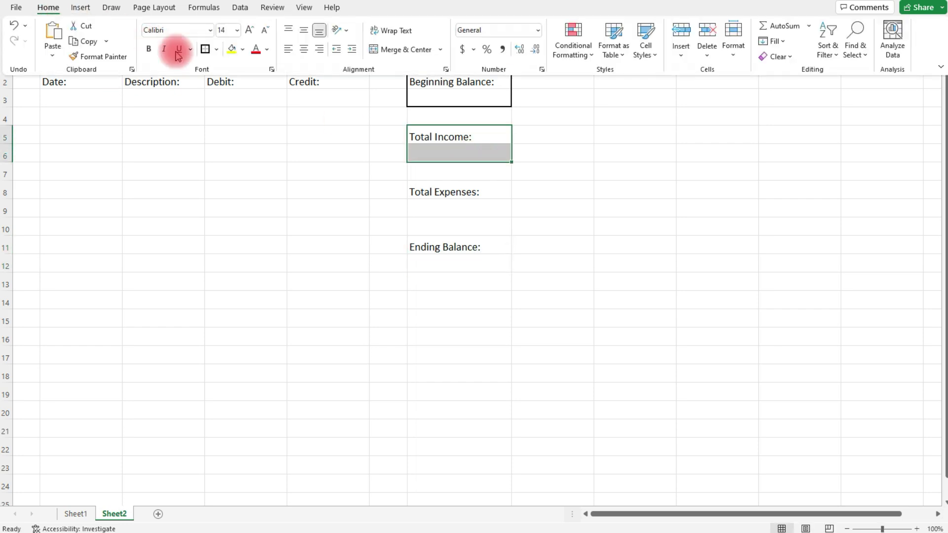
{"action": "left_click", "coordinate": [370, 193]}
{"action": "left_click_drag", "start_coordinate": [451, 191], "coordinate": [451, 205]}
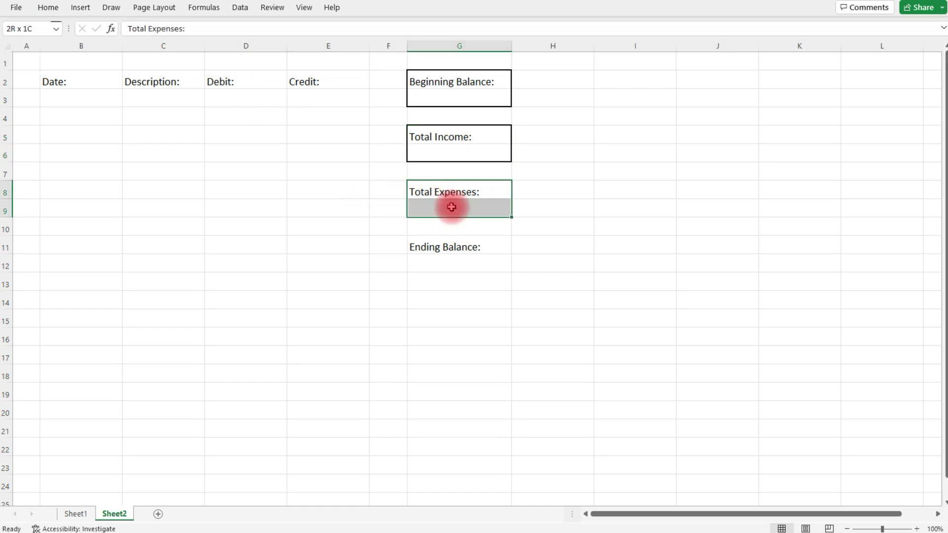
{"action": "left_click", "coordinate": [66, 19]}
{"action": "left_click", "coordinate": [203, 49]}
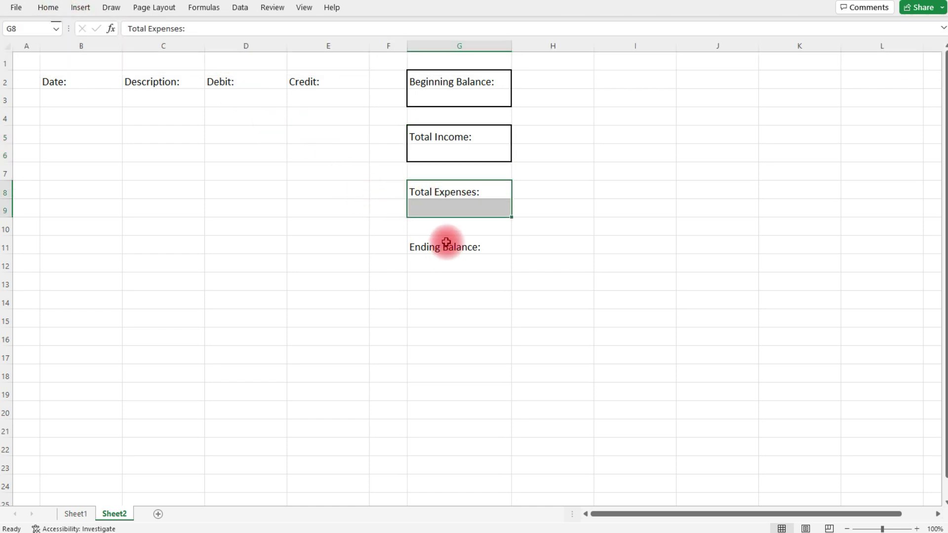
{"action": "left_click_drag", "start_coordinate": [446, 242], "coordinate": [444, 256]}
{"action": "left_click", "coordinate": [49, 8]}
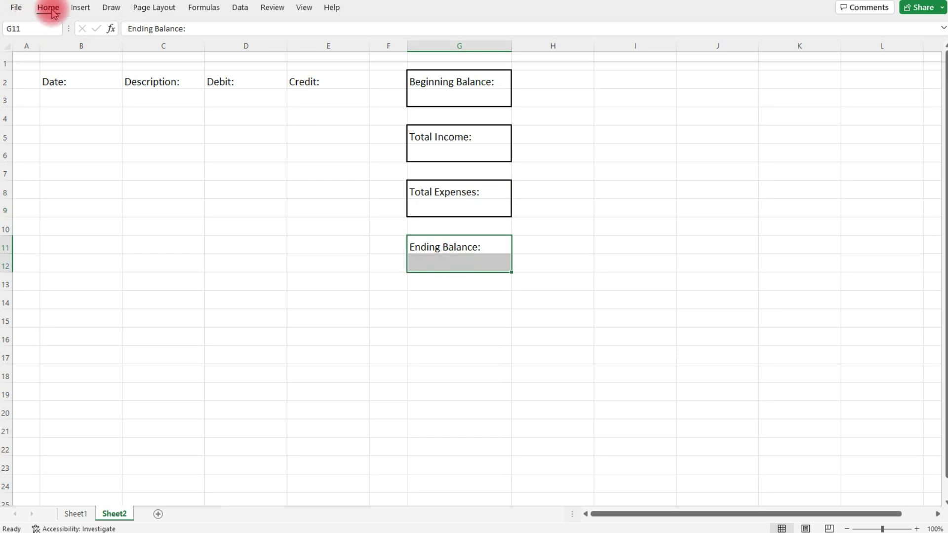
{"action": "left_click", "coordinate": [204, 49]}
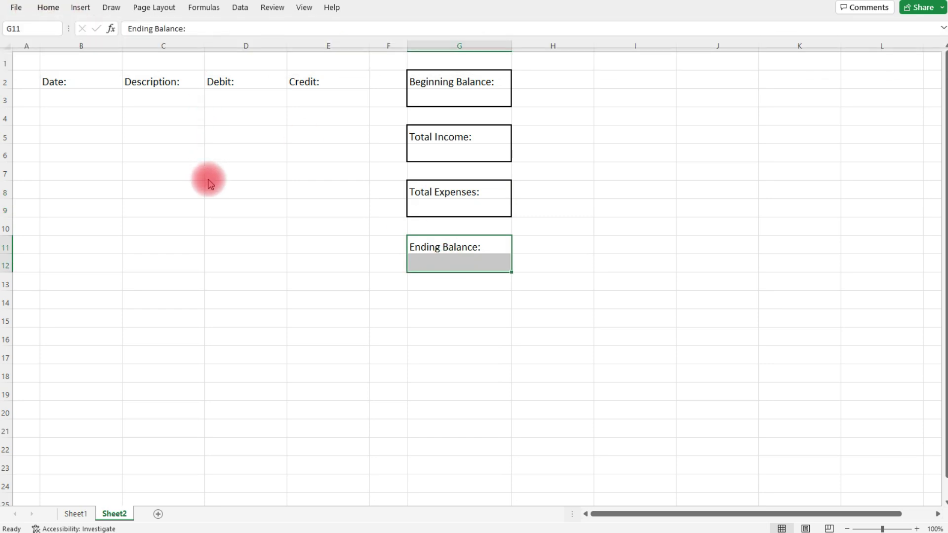
Enter 9/1/2022 Office Rent and 9/2/2022 Check Deposit in rows 3 and 4.
{"action": "left_click", "coordinate": [76, 98]}
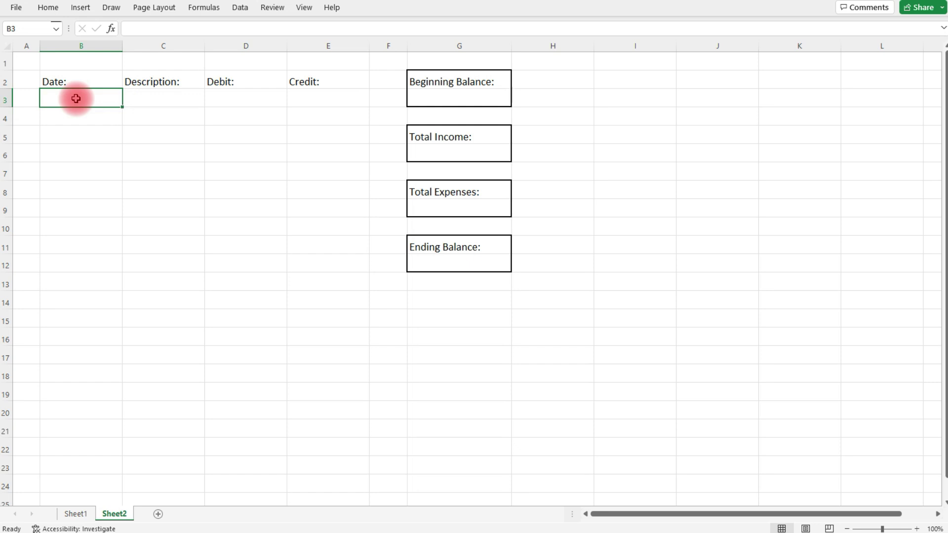
{"action": "type", "text": "8/"}
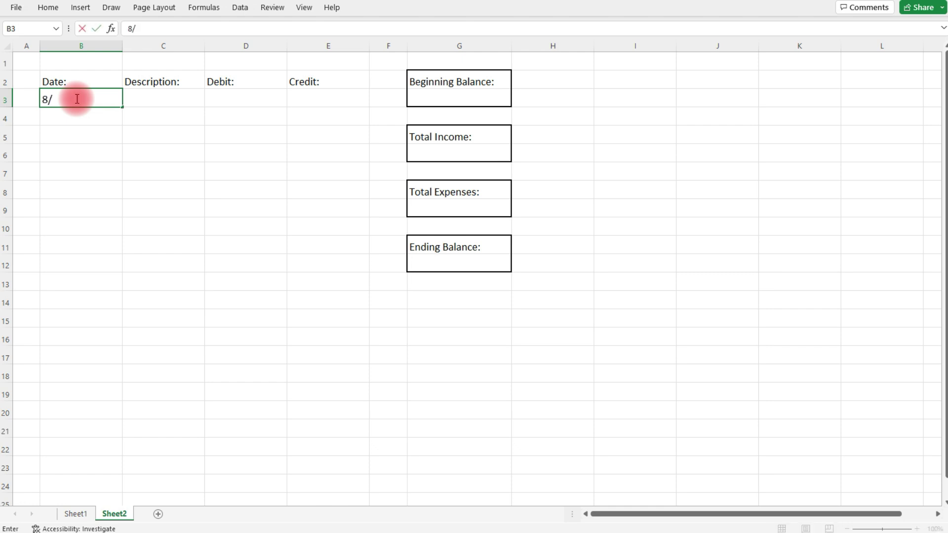
{"action": "key", "text": "BackSpace"}
{"action": "key", "text": "BackSpace"}
{"action": "type", "text": "9/1/2022"}
{"action": "key", "text": "Tab"}
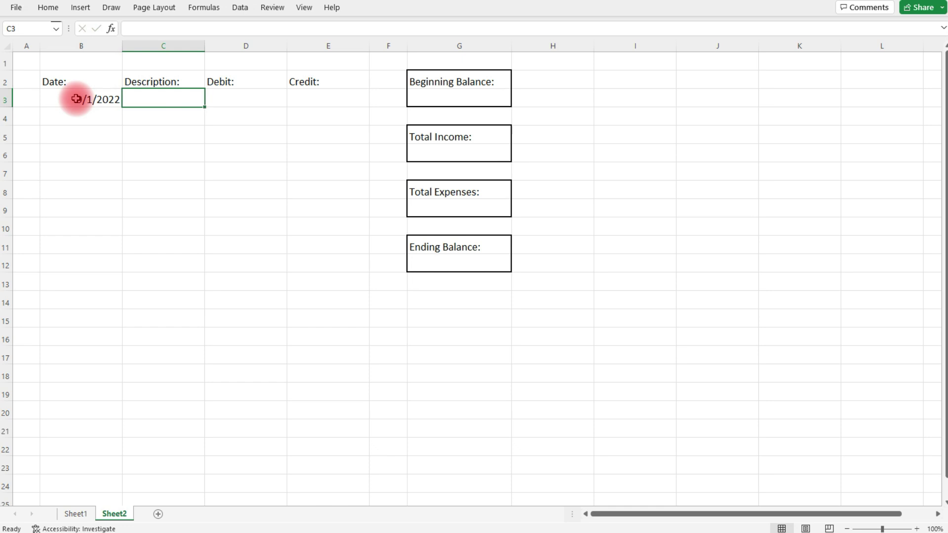
{"action": "type", "text": "Of"}
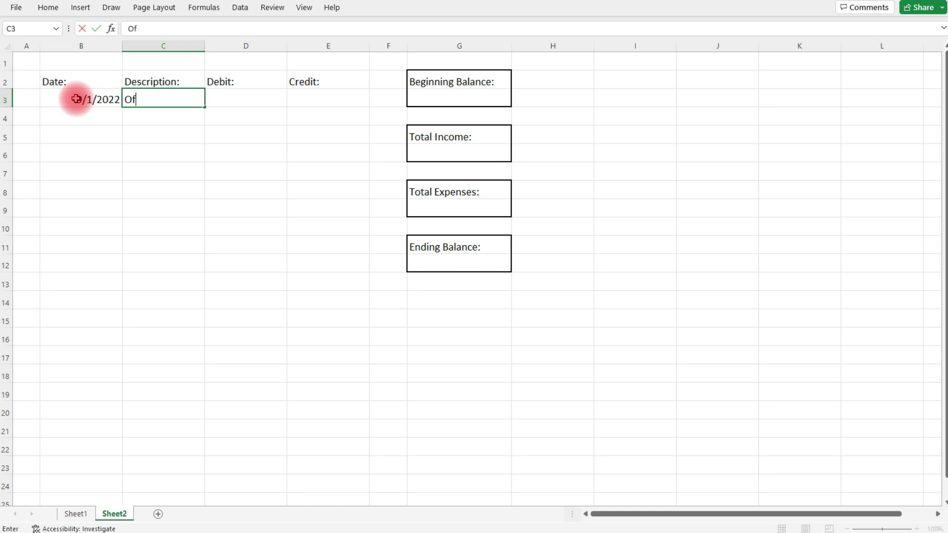
{"action": "type", "text": "fice Rent:"}
{"action": "key", "text": "Return"}
{"action": "key", "text": "Left"}
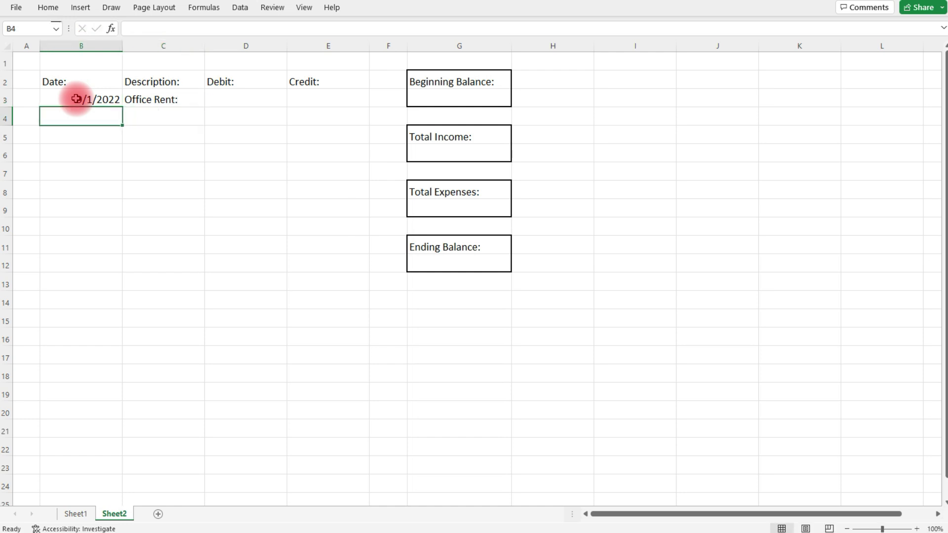
{"action": "type", "text": "9/2/2022"}
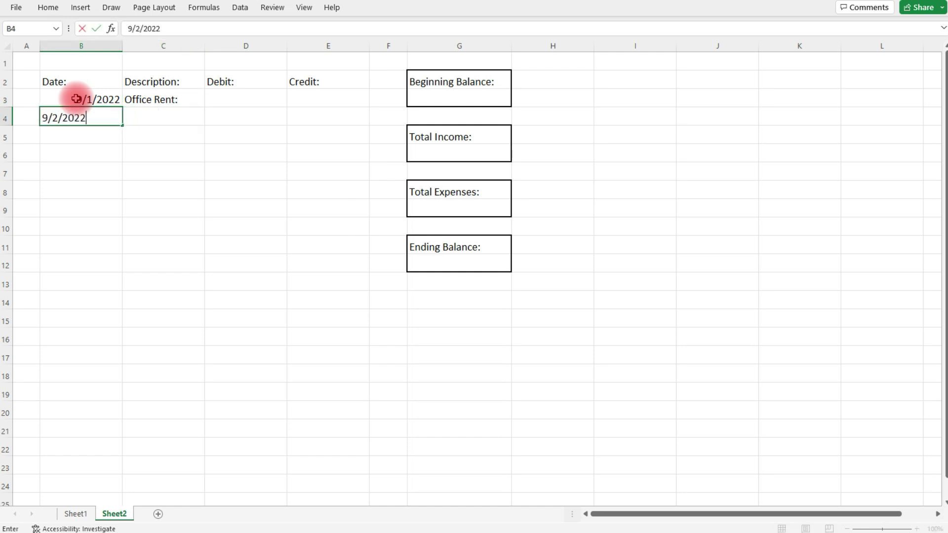
{"action": "key", "text": "Tab"}
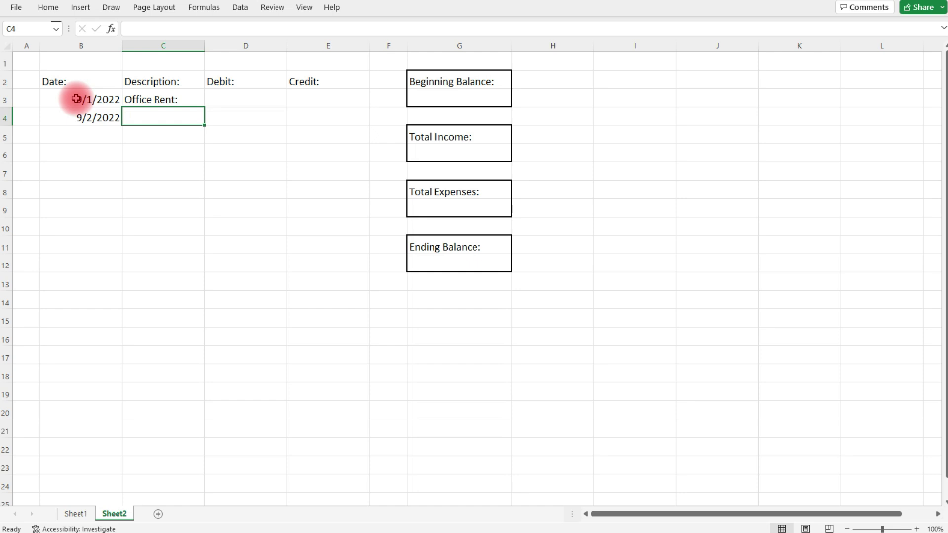
{"action": "type", "text": "Check"}
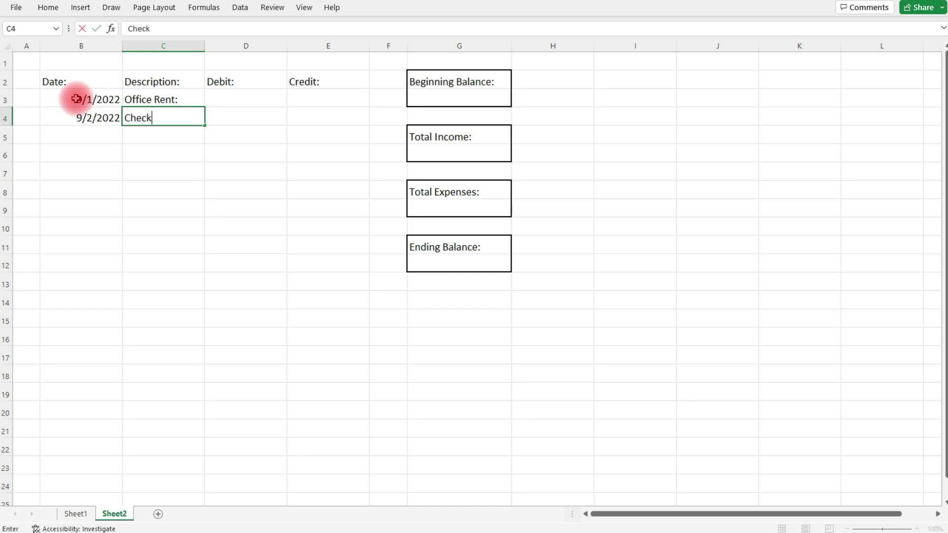
{"action": "type", "text": " Deposit:"}
{"action": "key", "text": "Return"}
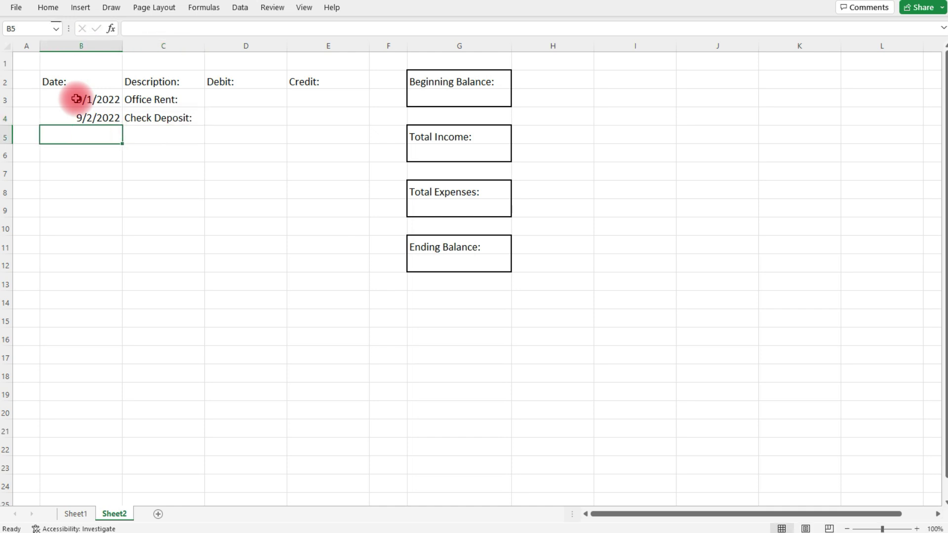
Enter 9/3/2022 Light Bill and 9/4/2022 Water Bill in rows 5 and 6.
{"action": "type", "text": "9/3/2022"}
{"action": "key", "text": "Tab"}
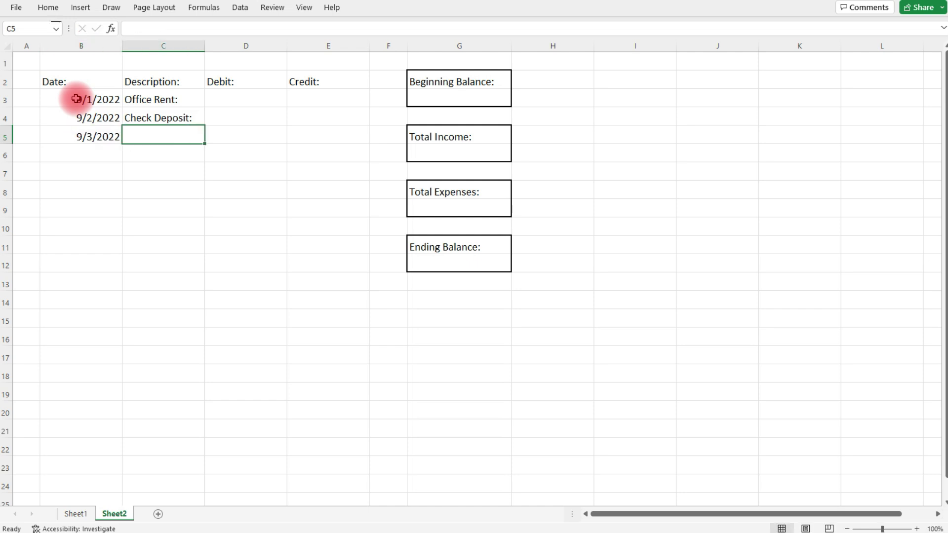
{"action": "type", "text": "Light Bill"}
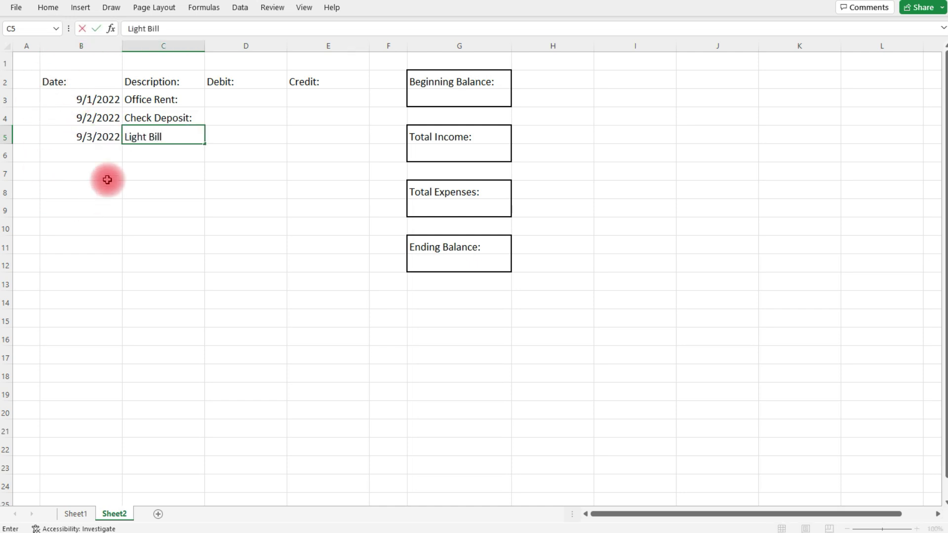
{"action": "left_click", "coordinate": [109, 153]}
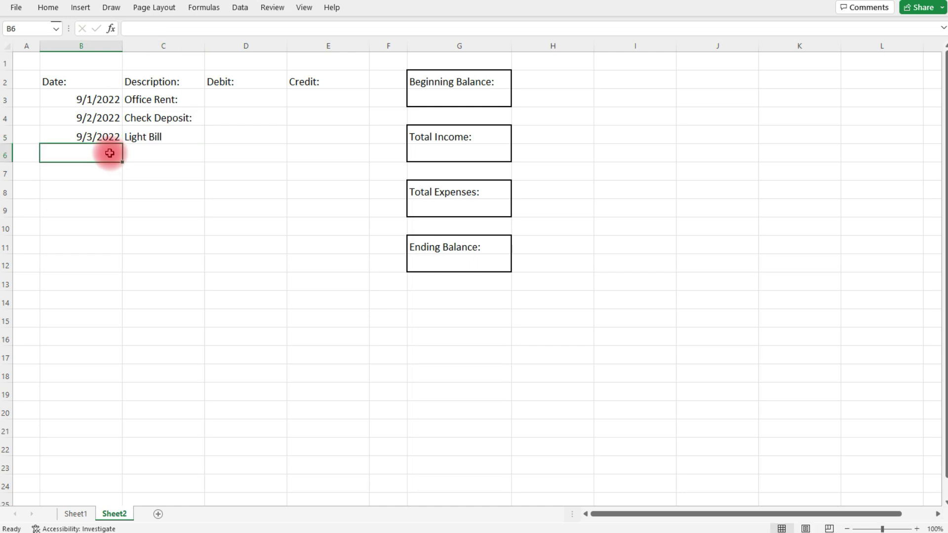
{"action": "type", "text": "9/4/2022"}
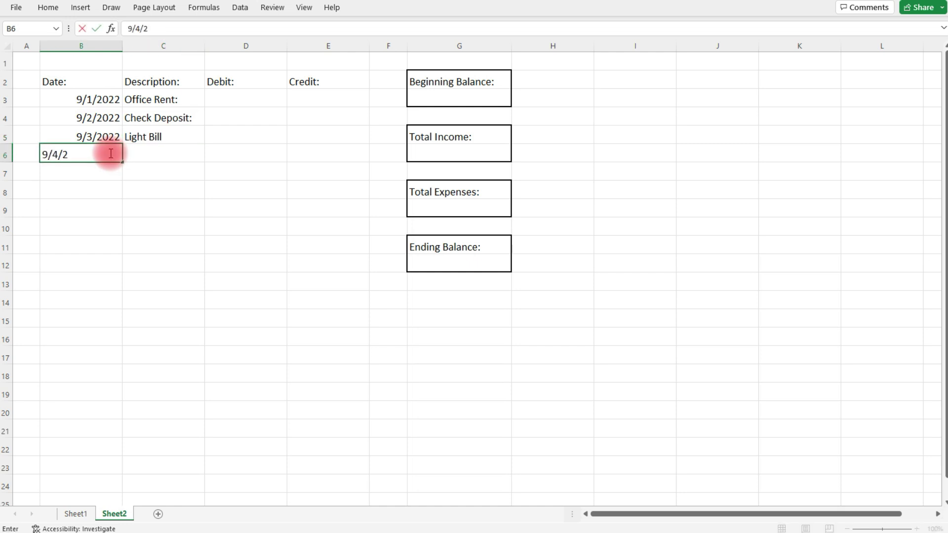
{"action": "key", "text": "Tab"}
{"action": "type", "text": "Wate"}
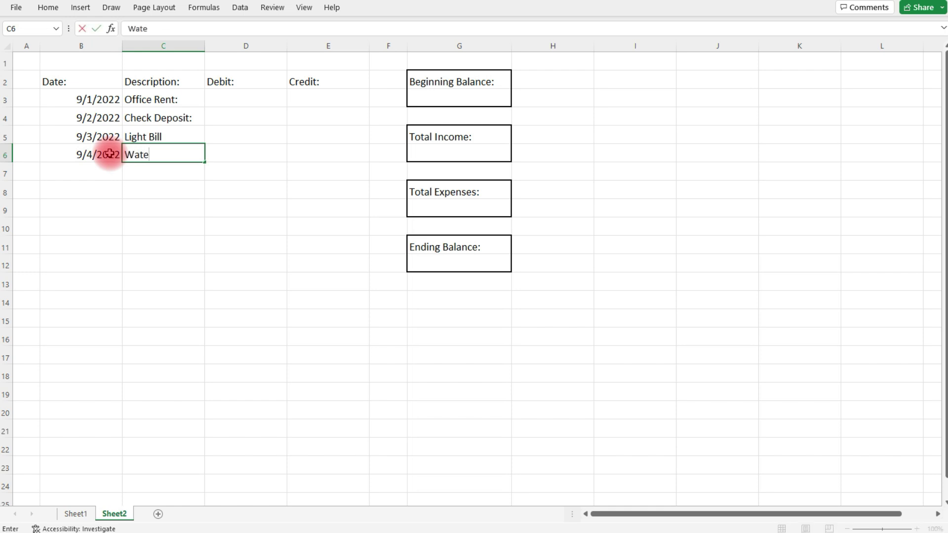
{"action": "type", "text": "r Bill"}
{"action": "key", "text": "Return"}
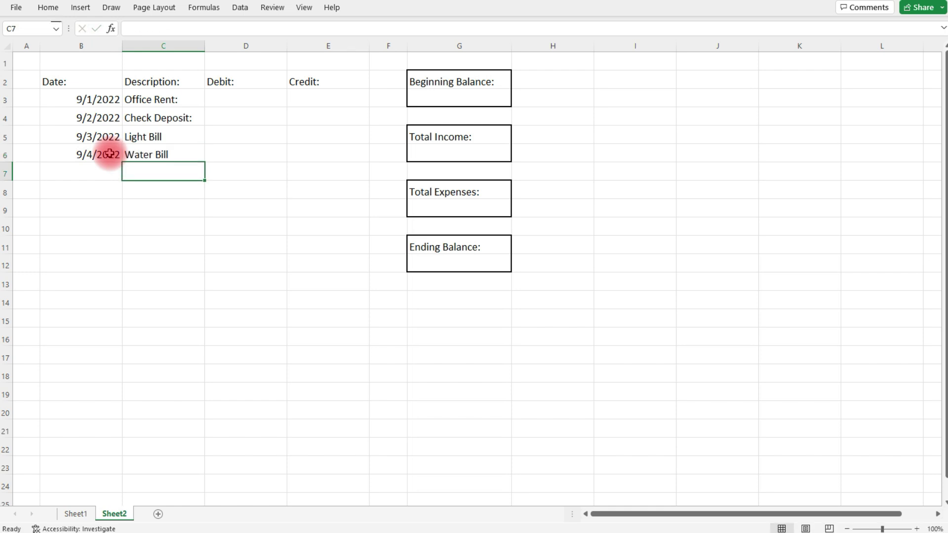
Remove the trailing colon from the Office Rent description.
{"action": "left_click", "coordinate": [186, 99]}
{"action": "double_click", "coordinate": [186, 100]}
{"action": "key", "text": "BackSpace"}
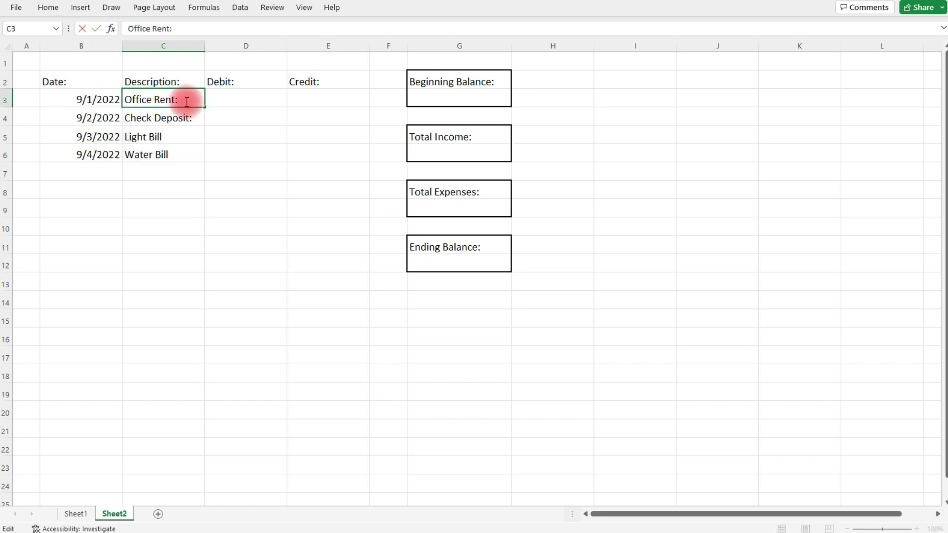
{"action": "left_click", "coordinate": [192, 120]}
Add rows for 9/6/2022 Cash Deposit, 9/8/2022 Car Insurance and 9/10/2022 Light Insurance.
{"action": "left_click", "coordinate": [102, 171]}
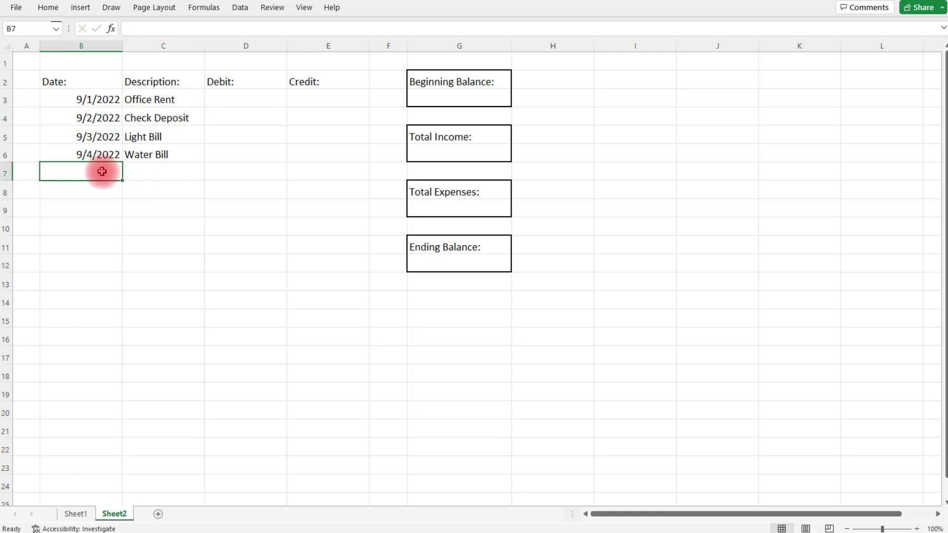
{"action": "type", "text": "9/6/2022"}
{"action": "key", "text": "Tab"}
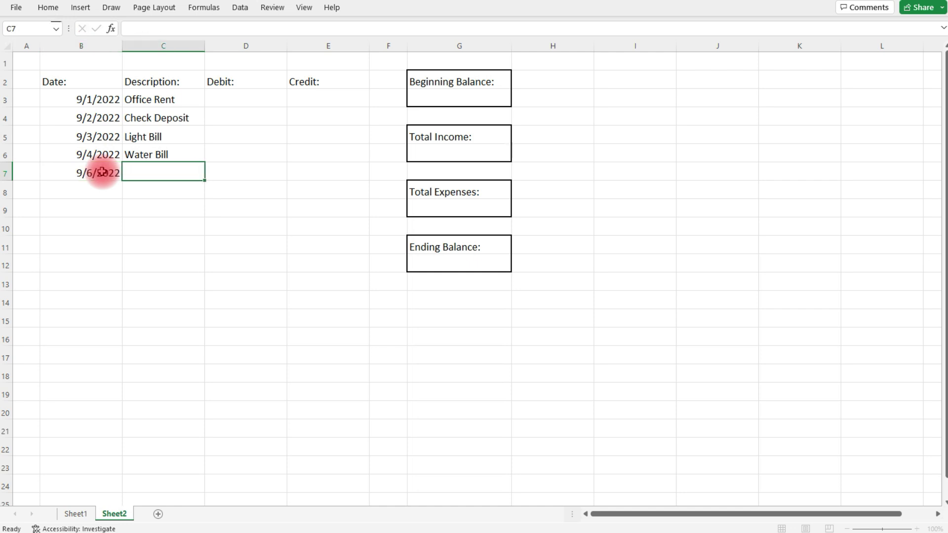
{"action": "type", "text": "Cash Deposit"}
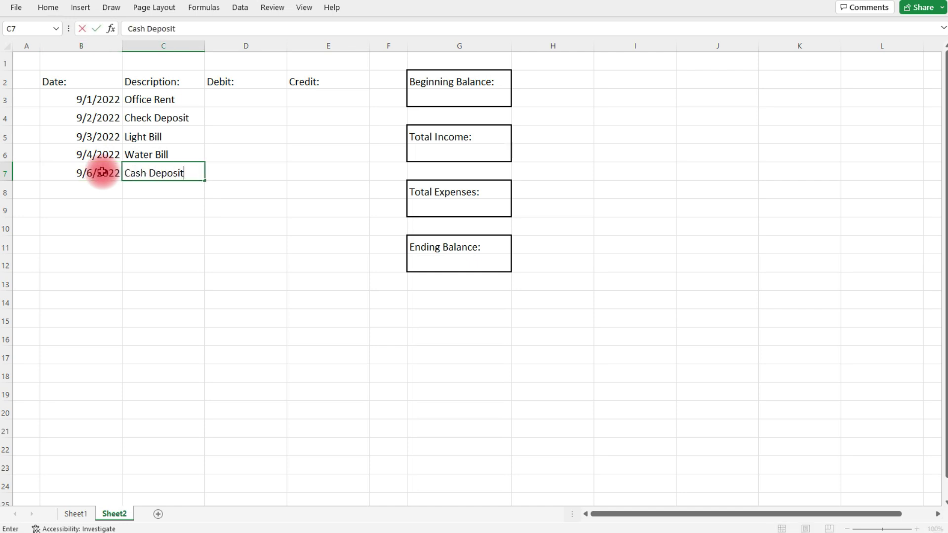
{"action": "key", "text": "Return"}
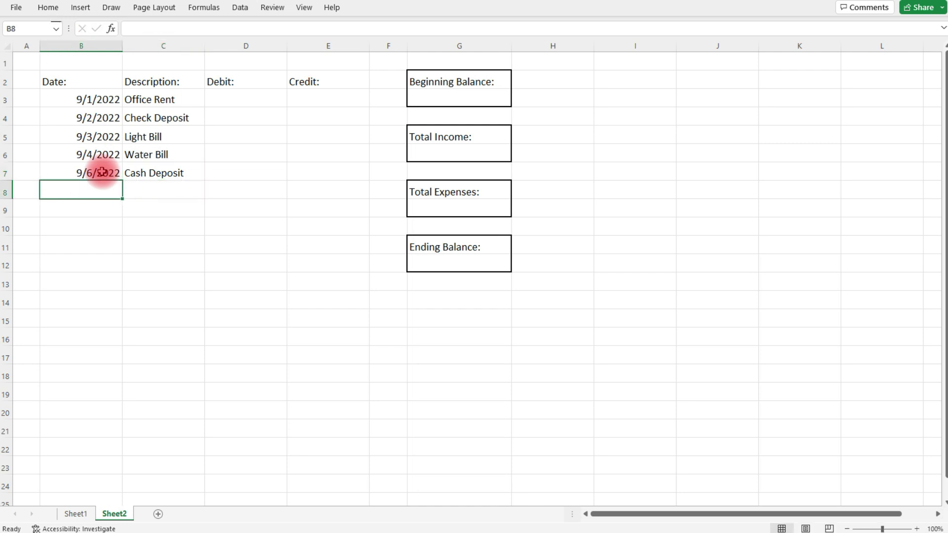
{"action": "type", "text": "9/8/2022"}
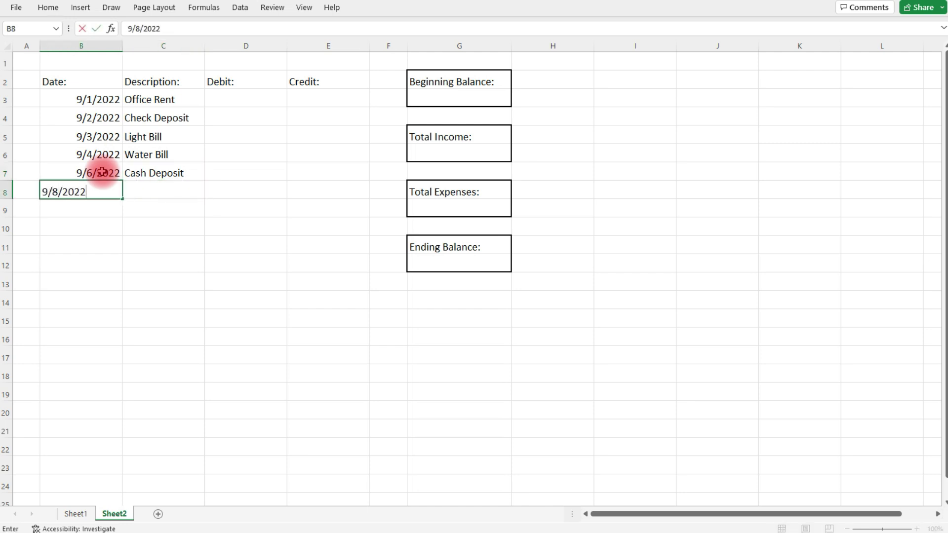
{"action": "key", "text": "Tab"}
{"action": "type", "text": "Car In"}
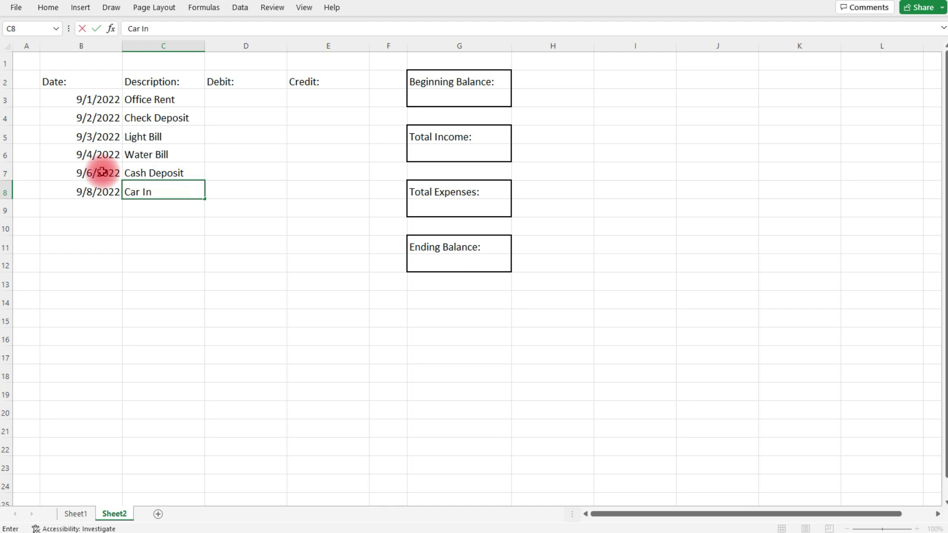
{"action": "type", "text": "surance"}
{"action": "key", "text": "Return"}
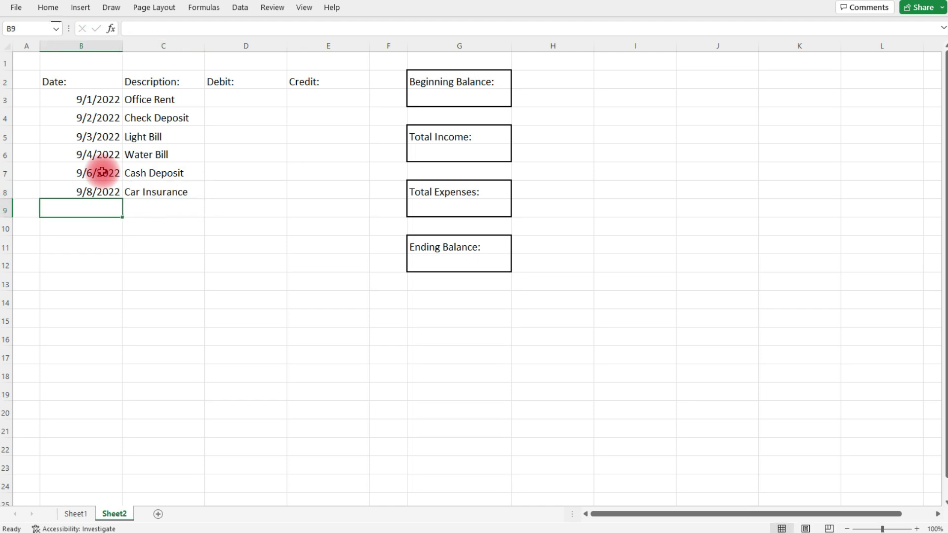
{"action": "type", "text": "9"}
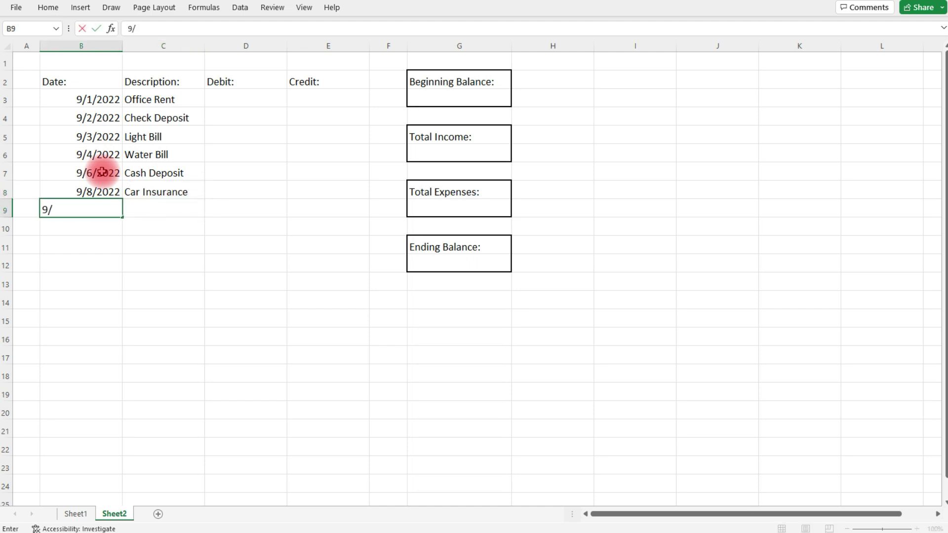
{"action": "type", "text": "/10/2022"}
{"action": "key", "text": "Tab"}
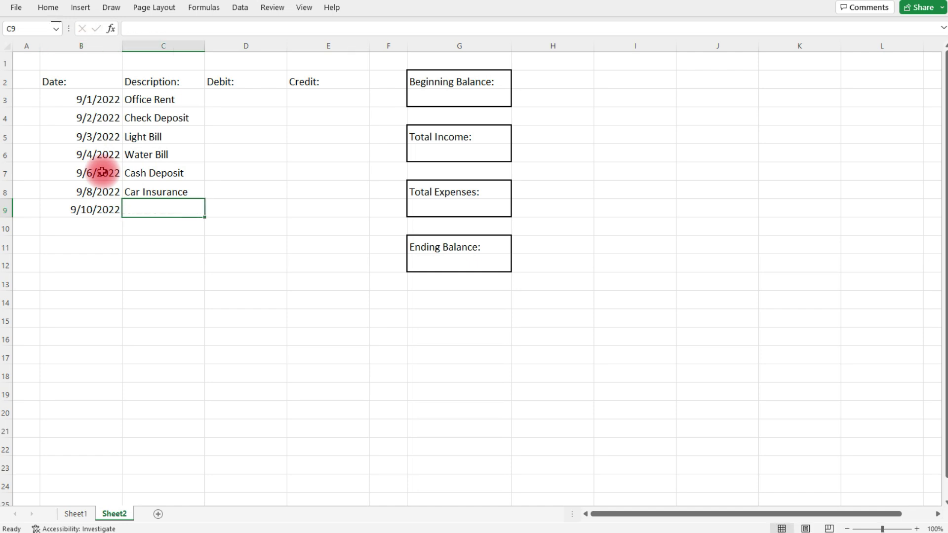
{"action": "type", "text": "Light Insur"}
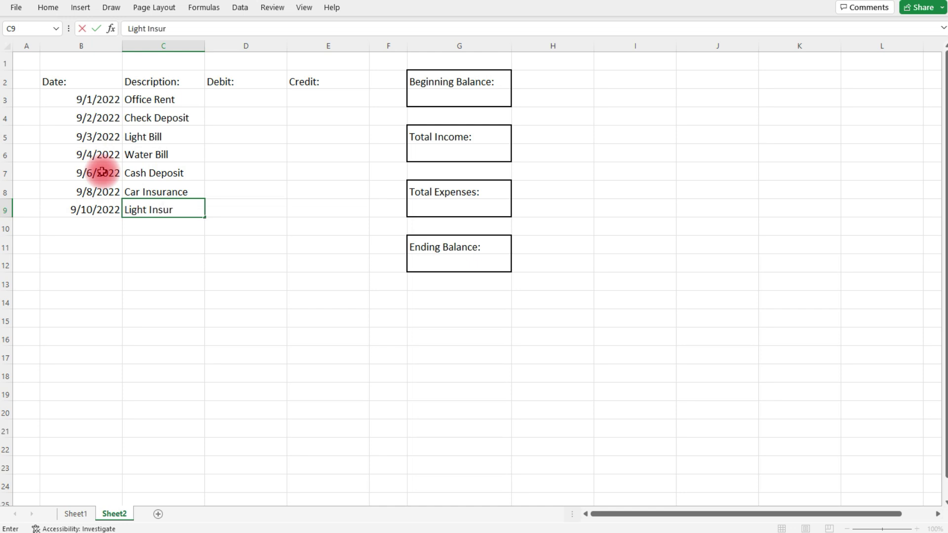
{"action": "type", "text": "ance"}
{"action": "key", "text": "Return"}
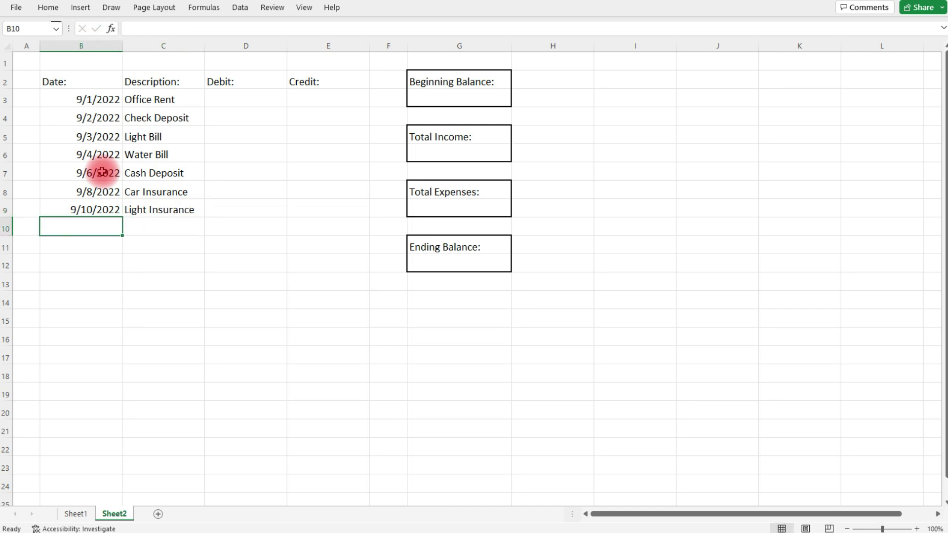
Add rows for 9/12/2022 Check Deposit and 9/15/2022 Home Insurance.
{"action": "type", "text": "9"}
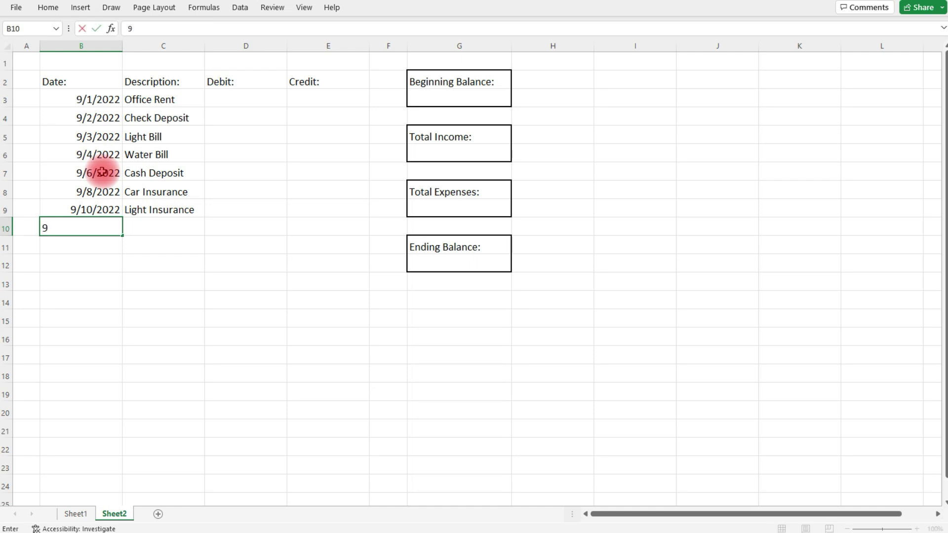
{"action": "type", "text": "/12/2022"}
{"action": "key", "text": "Tab"}
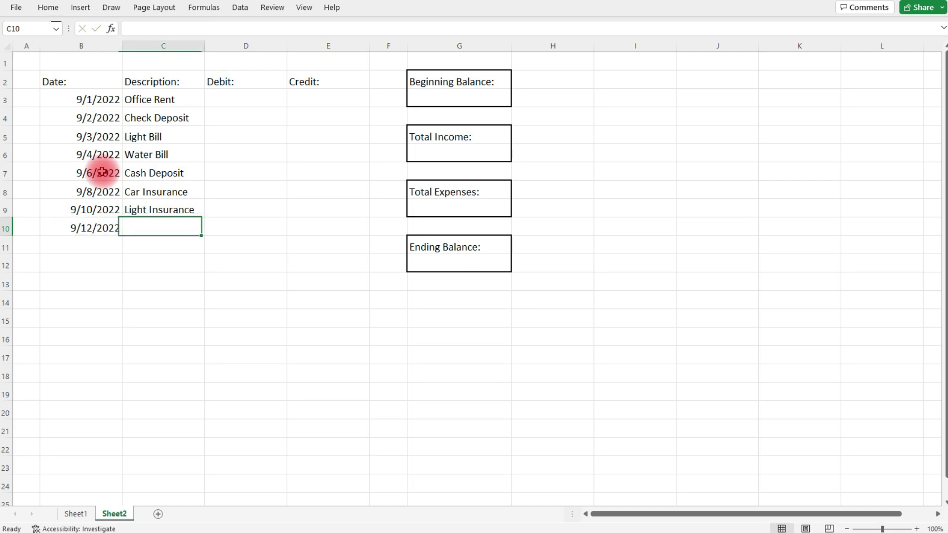
{"action": "type", "text": "Check D"}
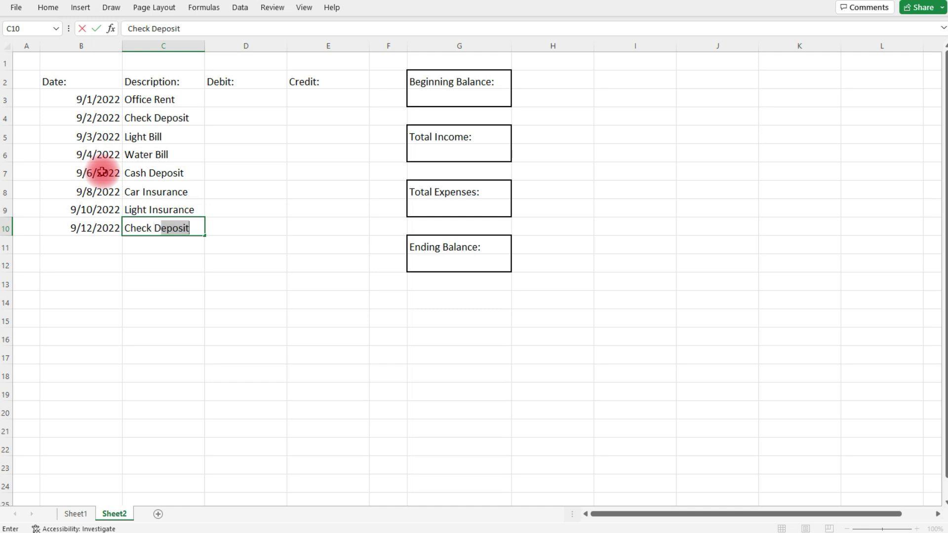
{"action": "type", "text": "eposit"}
{"action": "key", "text": "Return"}
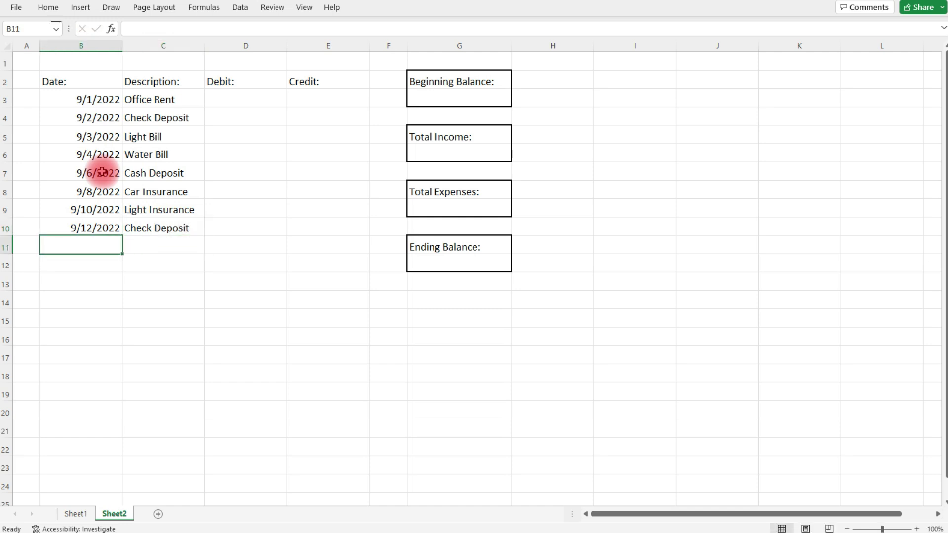
{"action": "type", "text": "9"}
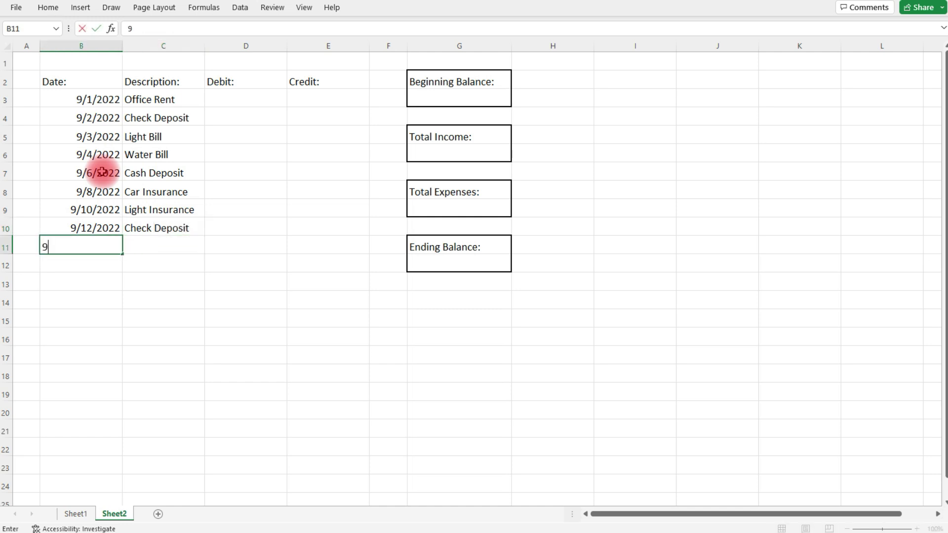
{"action": "type", "text": "/15/2022"}
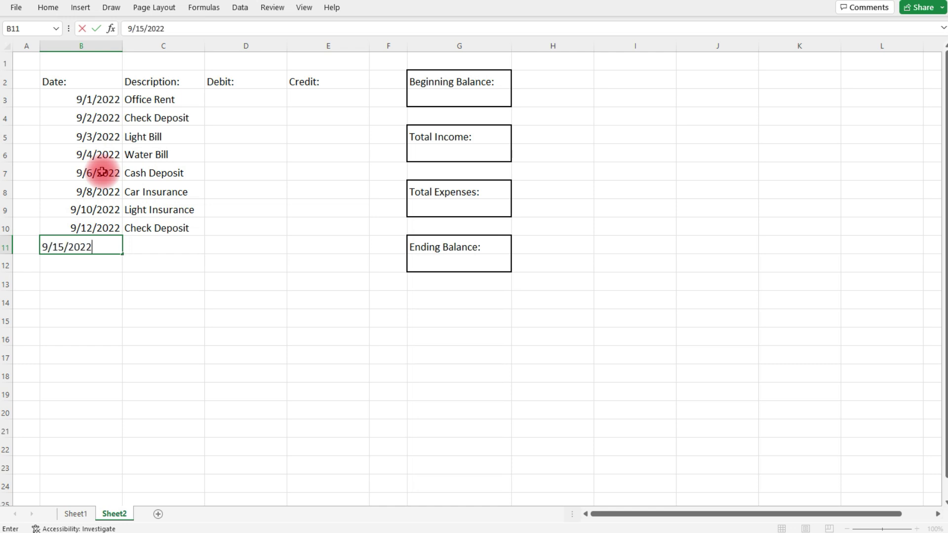
{"action": "key", "text": "Tab"}
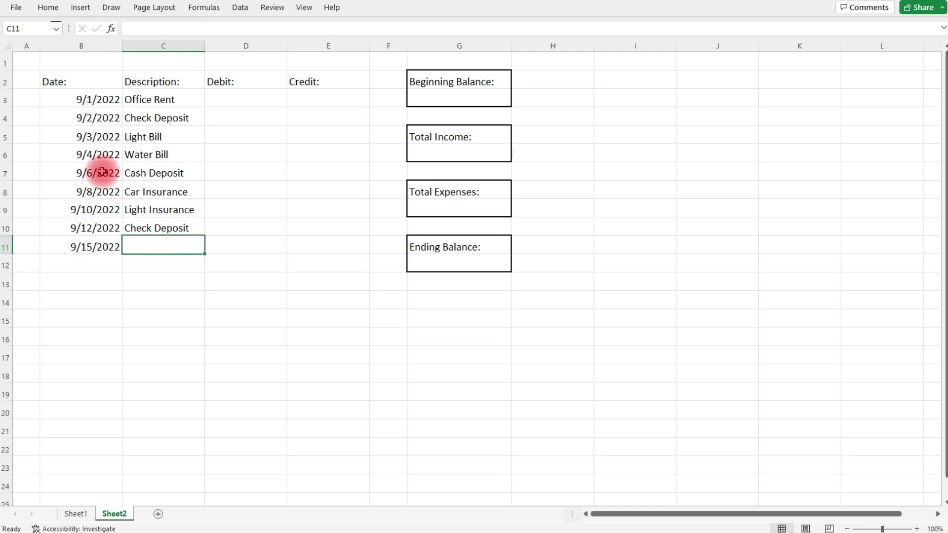
{"action": "type", "text": "Home Insuranc"}
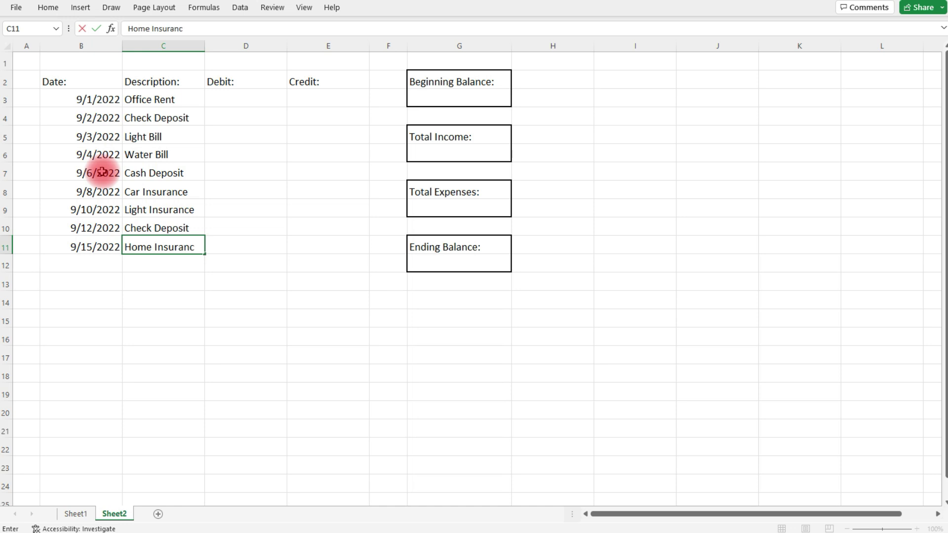
{"action": "type", "text": "e"}
{"action": "key", "text": "Return"}
Change the 9/15/2022 description in C11 to Business Insurance.
{"action": "key", "text": "Left"}
{"action": "key", "text": "Right"}
{"action": "key", "text": "Up"}
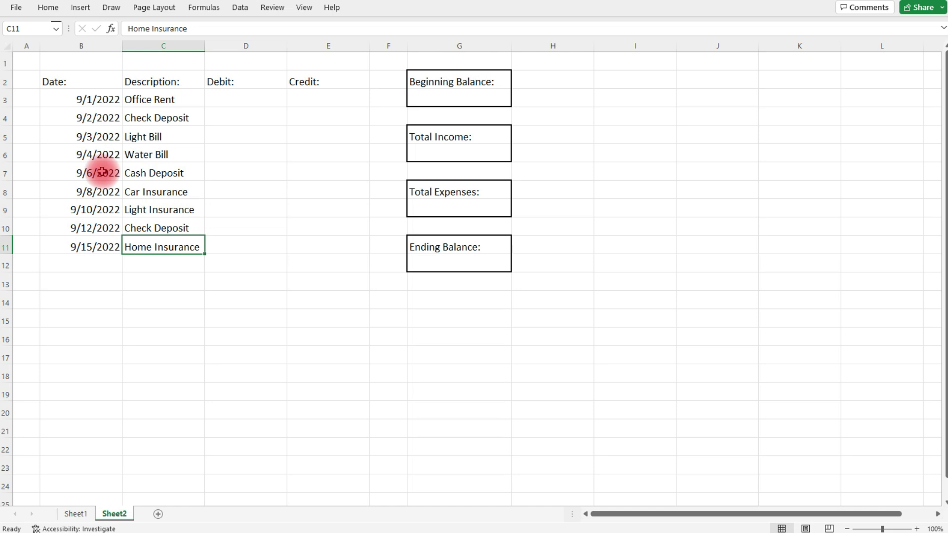
{"action": "type", "text": "Of"}
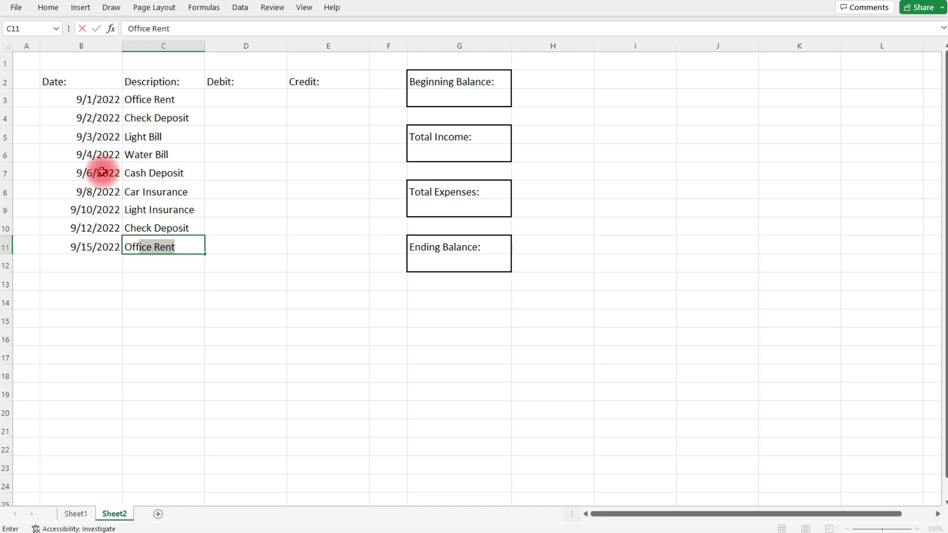
{"action": "key", "text": "BackSpace"}
{"action": "key", "text": "BackSpace"}
{"action": "key", "text": "BackSpace"}
{"action": "type", "text": "Busines"}
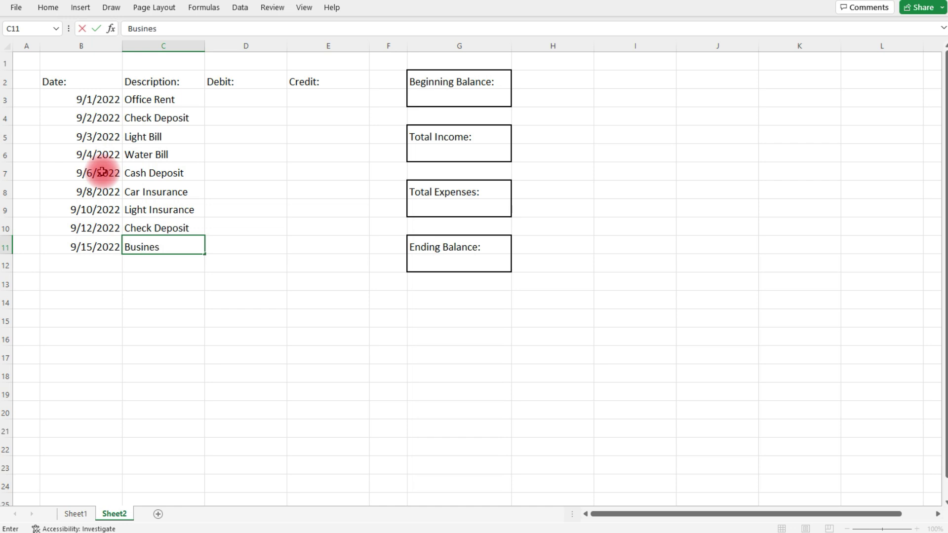
{"action": "type", "text": "s Insurance"}
{"action": "key", "text": "Return"}
Widen column C and add 9/18/2022 Cell Phone and 9/20/2022 Internet + Cable rows.
{"action": "left_click_drag", "start_coordinate": [204, 45], "coordinate": [213, 45]}
{"action": "left_click", "coordinate": [98, 257]}
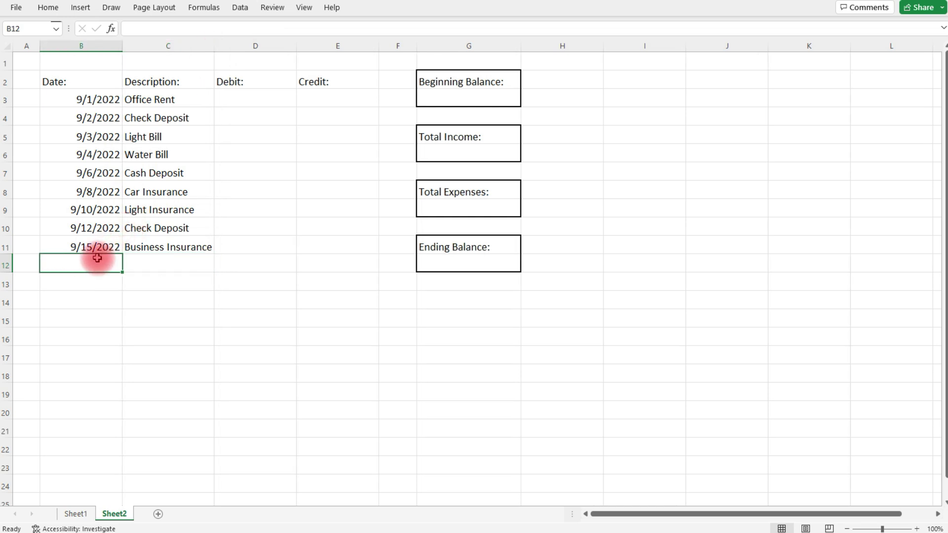
{"action": "type", "text": "9/1"}
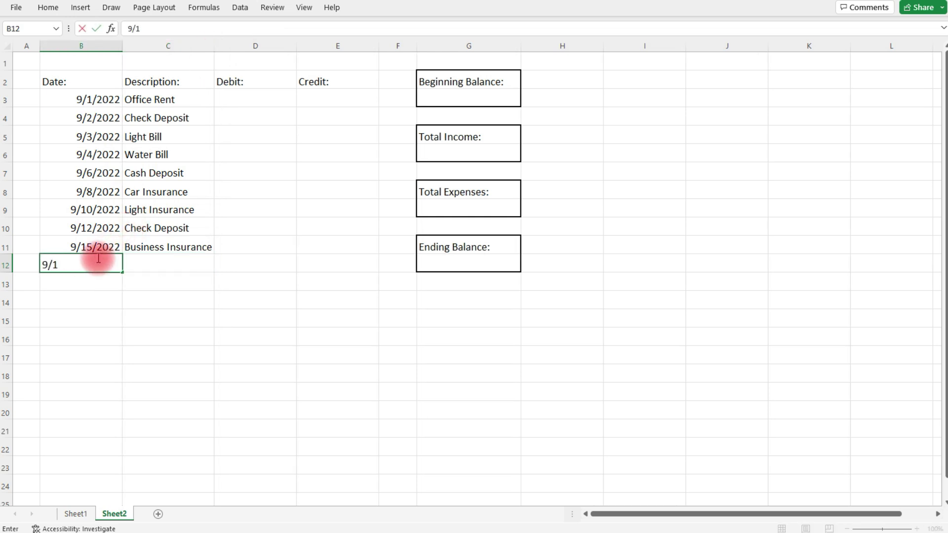
{"action": "type", "text": "8/2022"}
{"action": "key", "text": "Tab"}
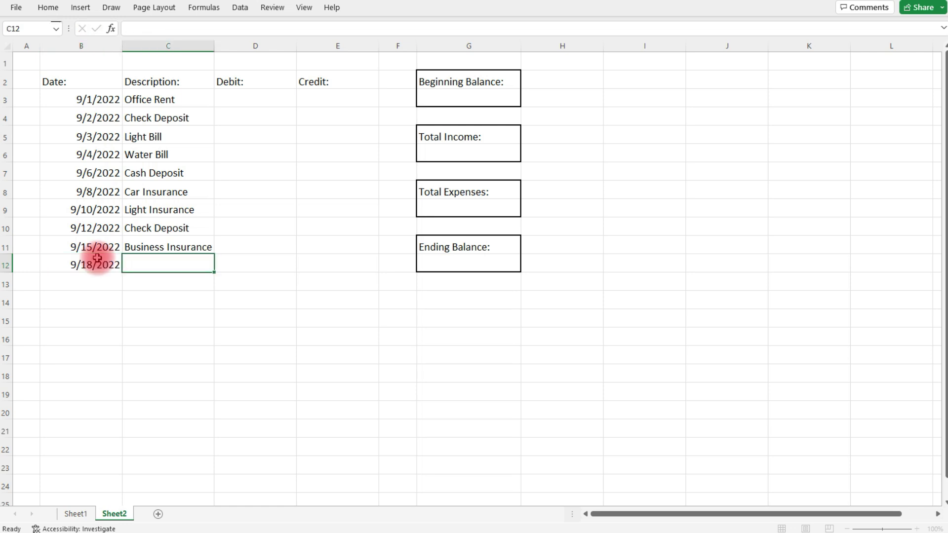
{"action": "type", "text": "Cell Phone"}
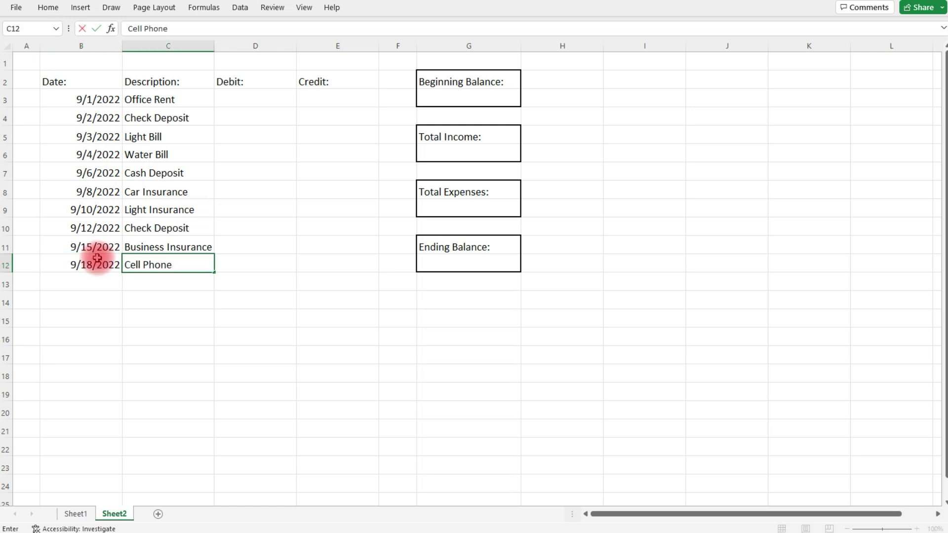
{"action": "key", "text": "Return"}
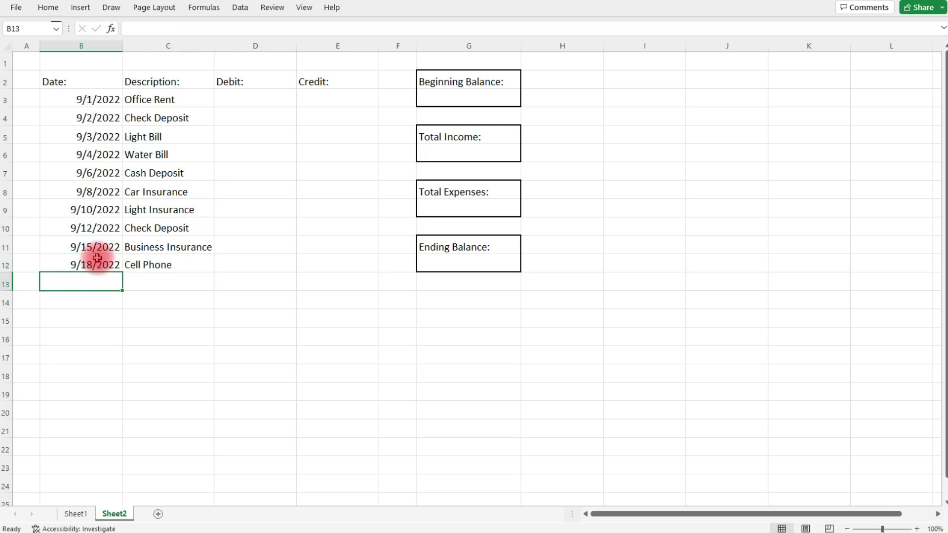
{"action": "type", "text": "9/20/2"}
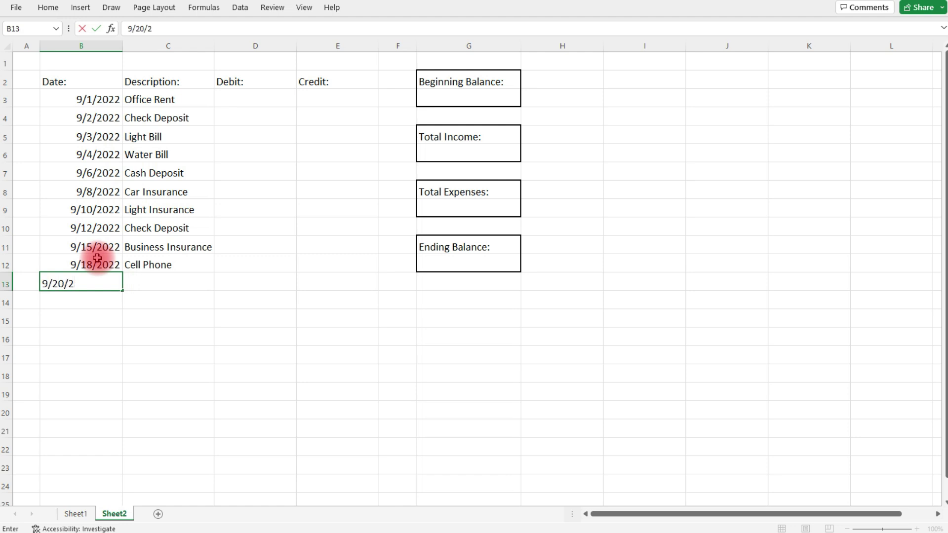
{"action": "type", "text": "022"}
{"action": "key", "text": "Tab"}
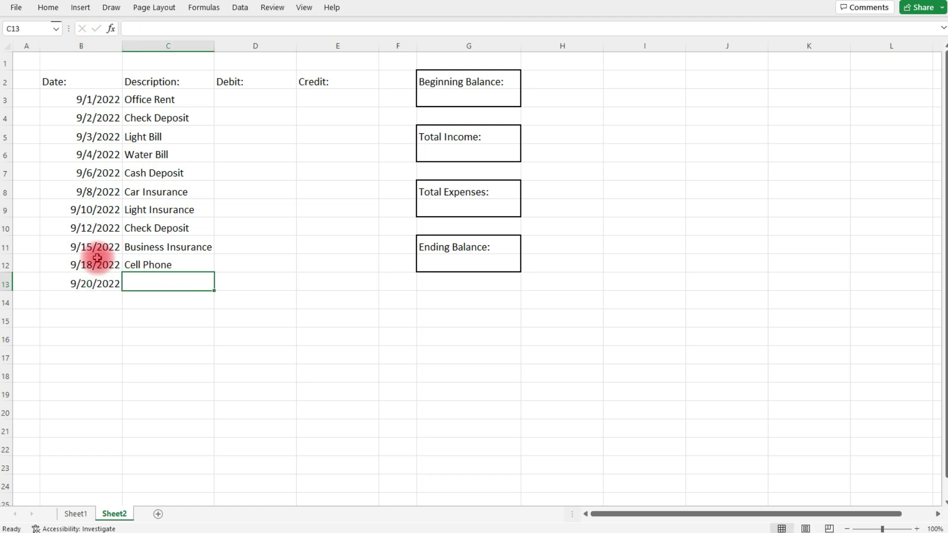
{"action": "type", "text": "I"}
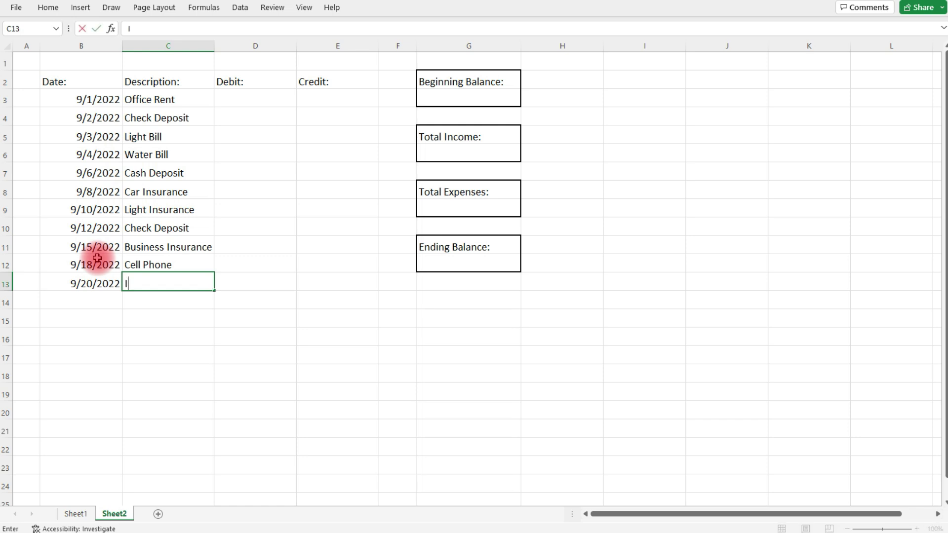
{"action": "type", "text": "nternt"}
{"action": "key", "text": "BackSpace"}
{"action": "type", "text": "et + Cable"}
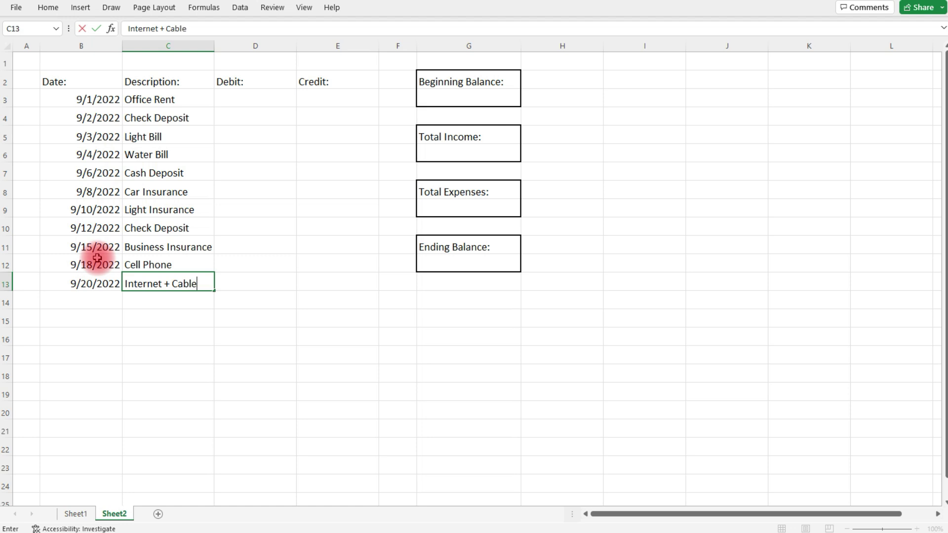
{"action": "key", "text": "Return"}
Add rows for 9/21/2022 Cash Deposit and 9/24/2022 Office Supplies.
{"action": "type", "text": "9/"}
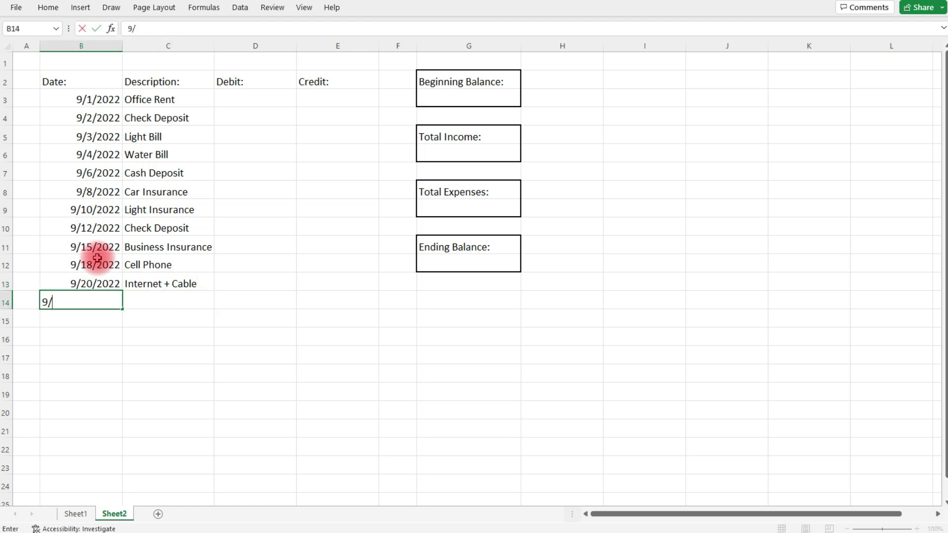
{"action": "type", "text": "21/2022"}
{"action": "key", "text": "Tab"}
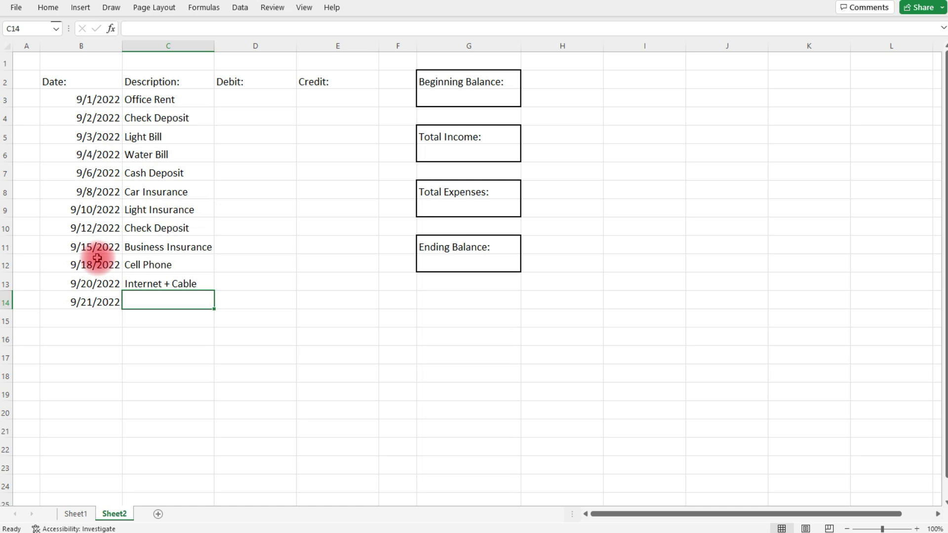
{"action": "type", "text": "Cash De"}
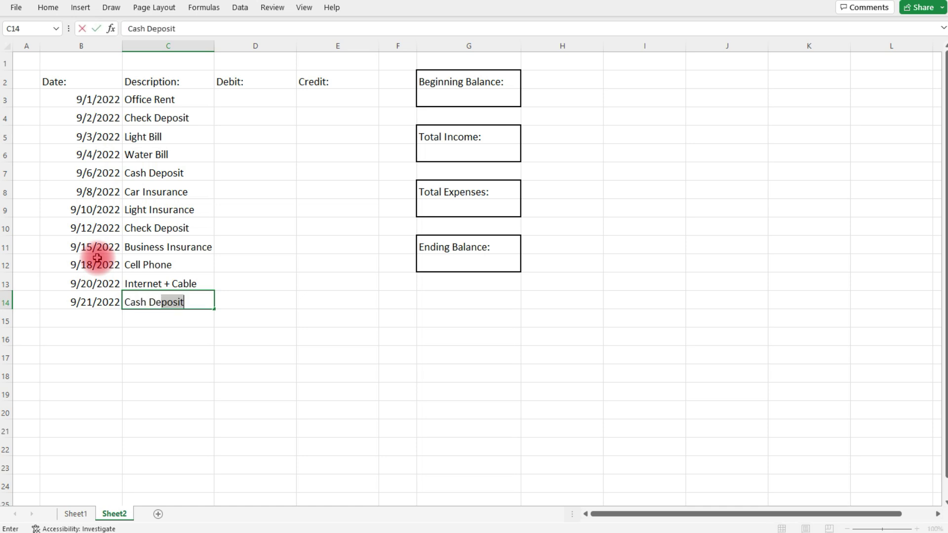
{"action": "key", "text": "Tab"}
{"action": "key", "text": "Down"}
{"action": "key", "text": "Left"}
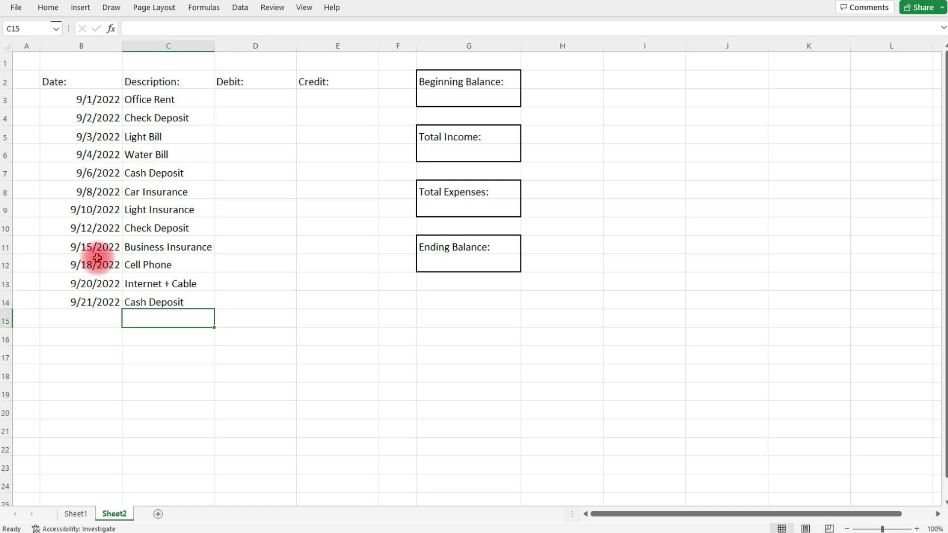
{"action": "key", "text": "Left"}
{"action": "type", "text": "9/24/"}
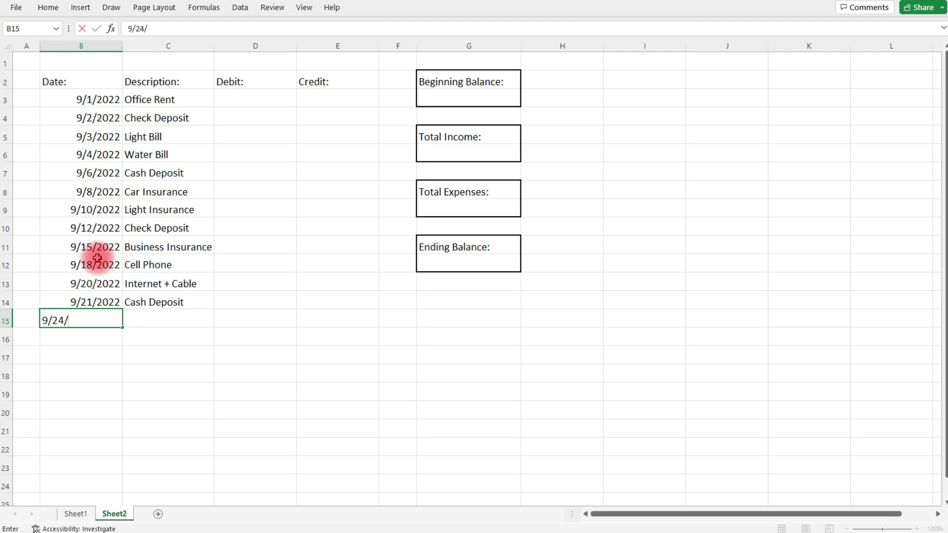
{"action": "type", "text": "2022"}
{"action": "key", "text": "Tab"}
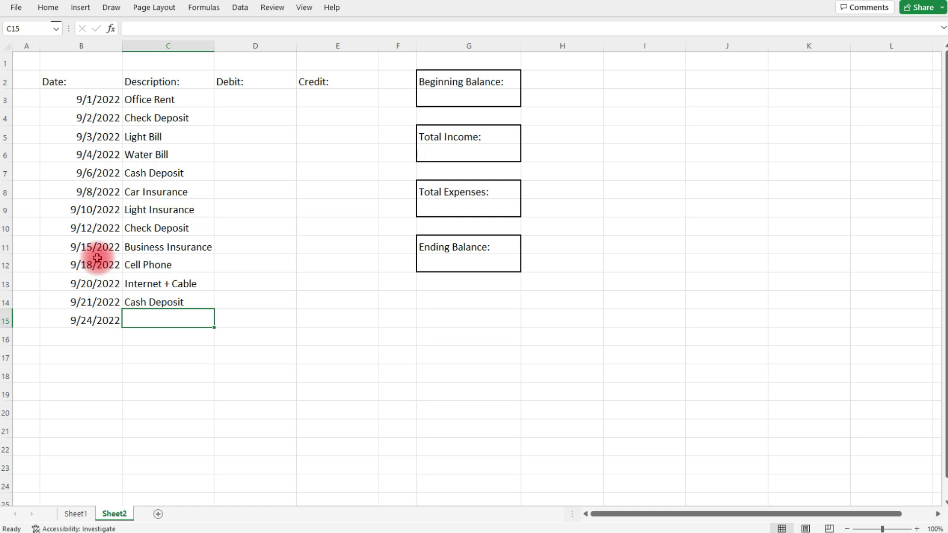
{"action": "type", "text": "Office Su"}
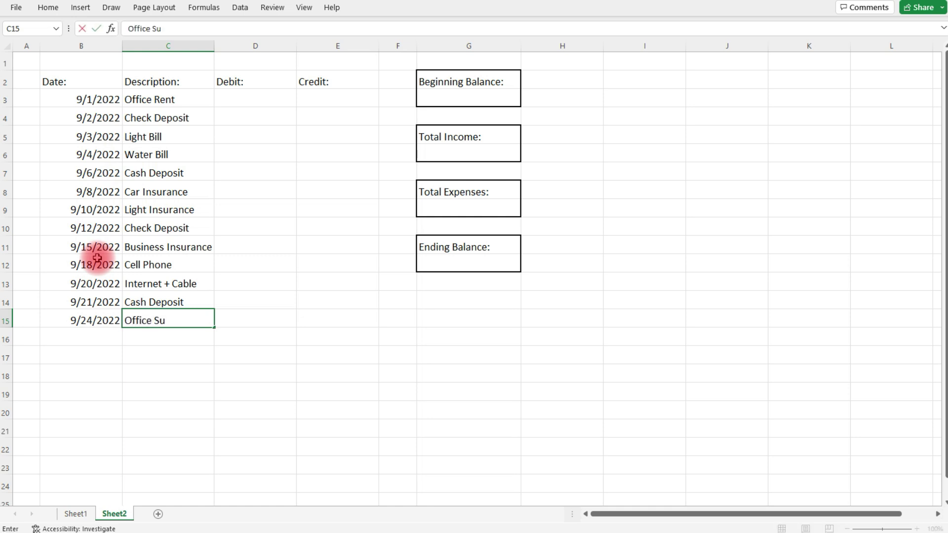
{"action": "type", "text": "pplies"}
{"action": "key", "text": "Return"}
Add rows for 9/26/2022 Check Deposit and 9/28/2022 Repair Expenses.
{"action": "key", "text": "Left"}
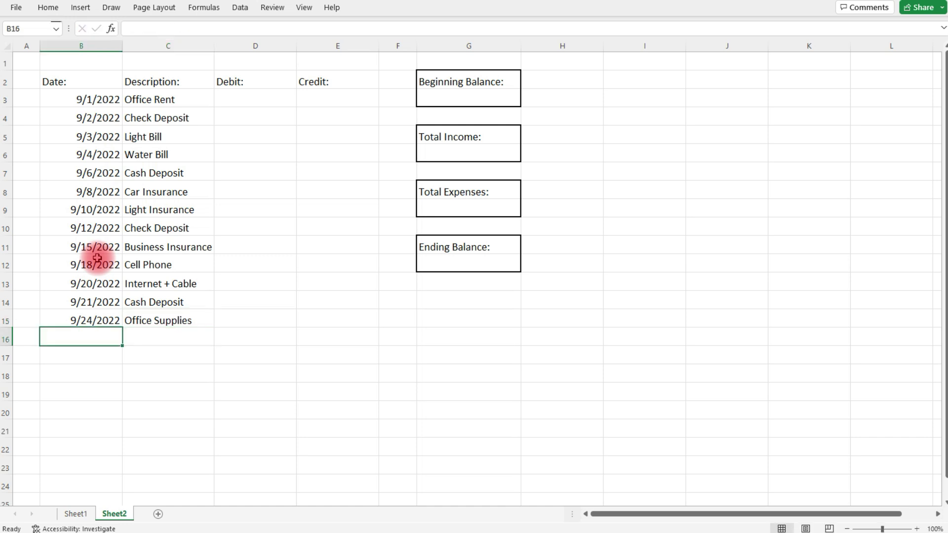
{"action": "type", "text": "9/26/2022"}
{"action": "key", "text": "Tab"}
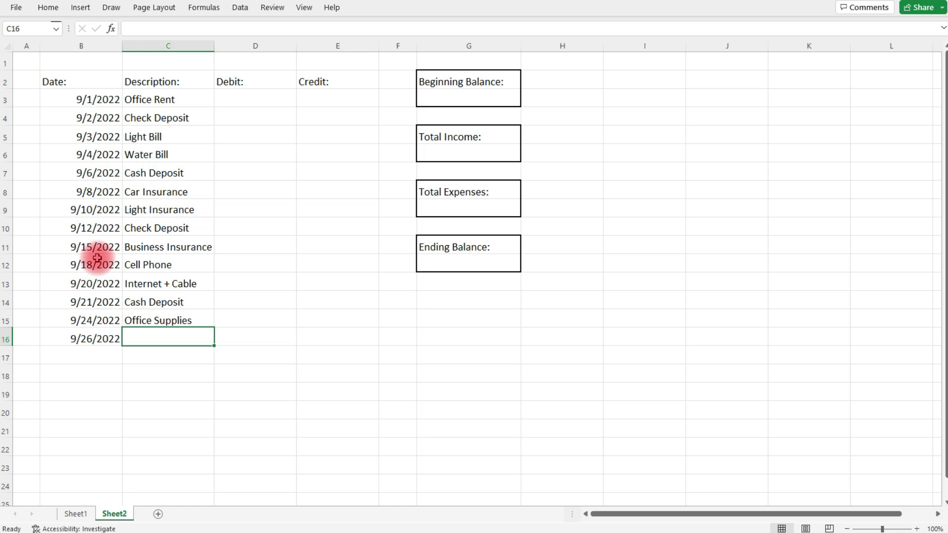
{"action": "type", "text": "Check Dep"}
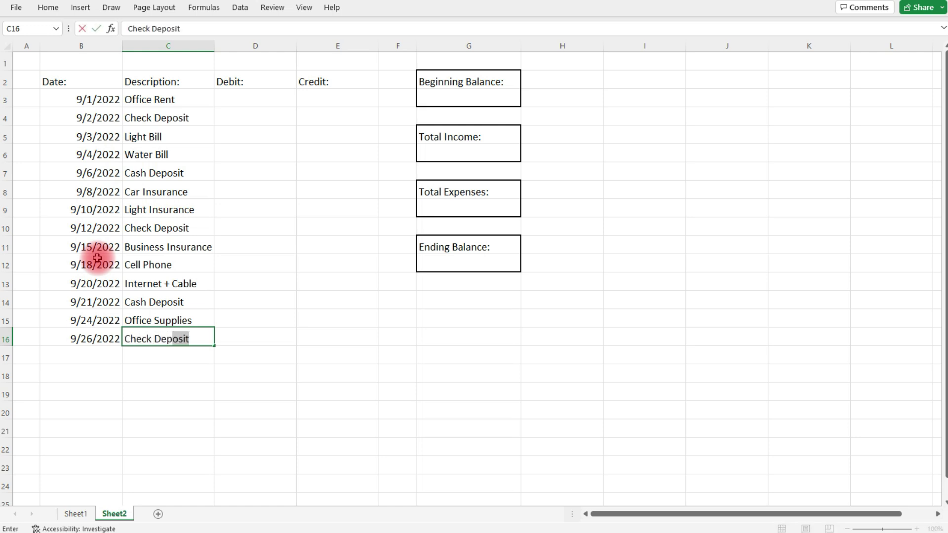
{"action": "type", "text": "osit"}
{"action": "key", "text": "Return"}
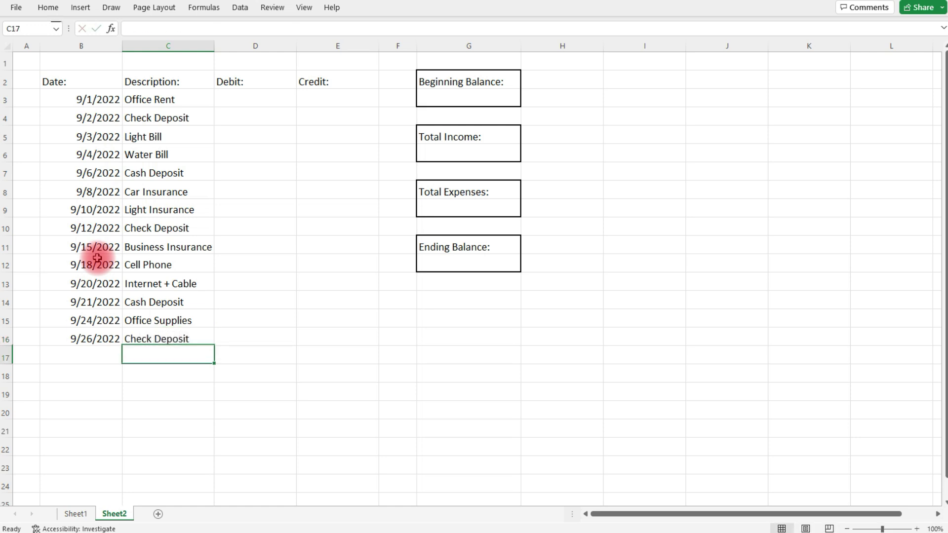
{"action": "key", "text": "Left"}
{"action": "type", "text": "9"}
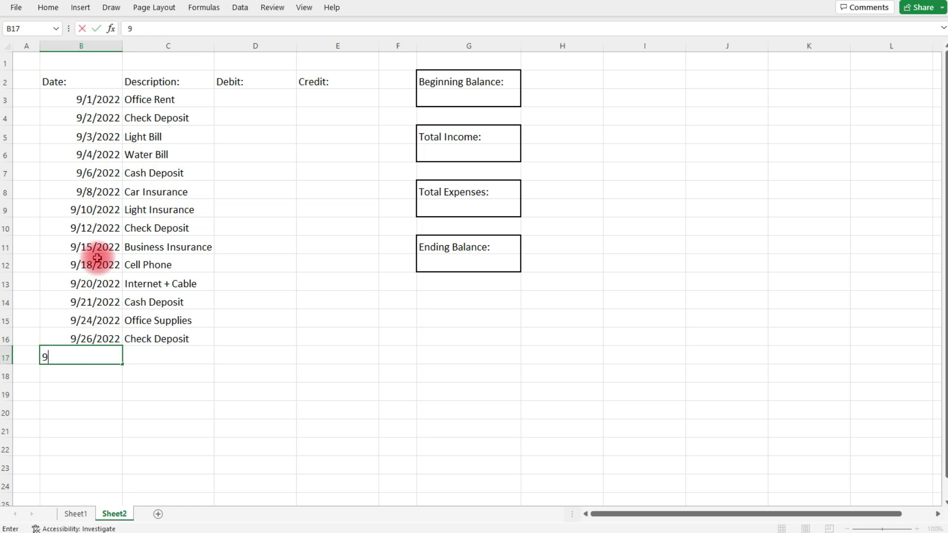
{"action": "type", "text": "/28/2022"}
{"action": "key", "text": "Tab"}
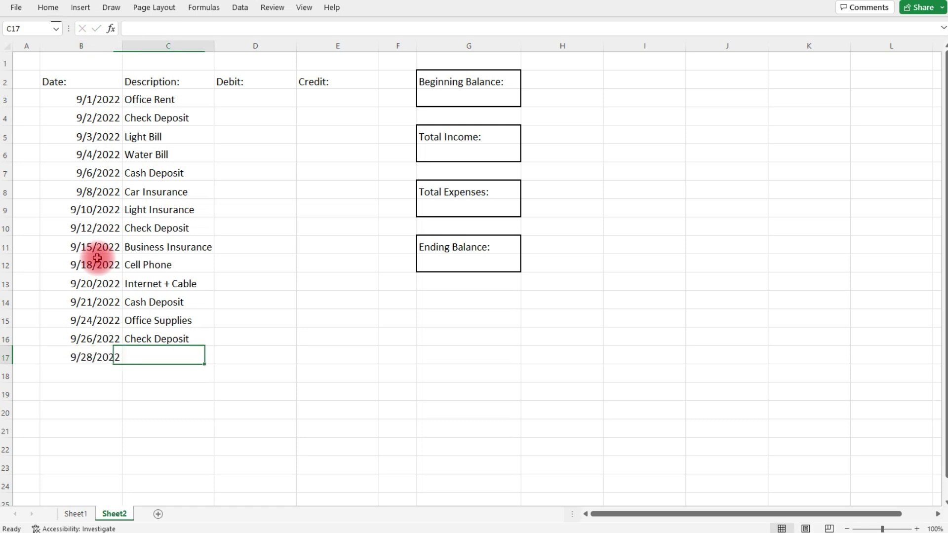
{"action": "type", "text": "Re"}
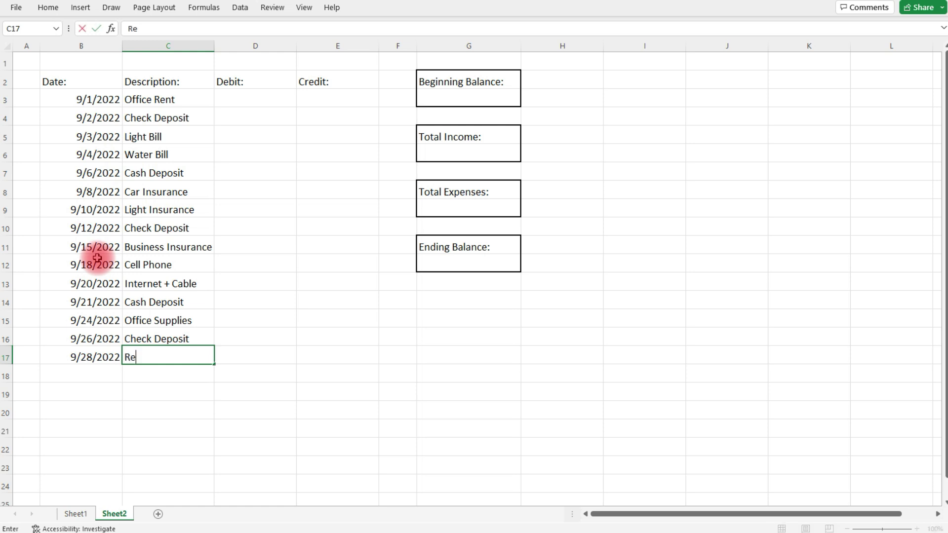
{"action": "type", "text": "pair Expenses"}
{"action": "key", "text": "Tab"}
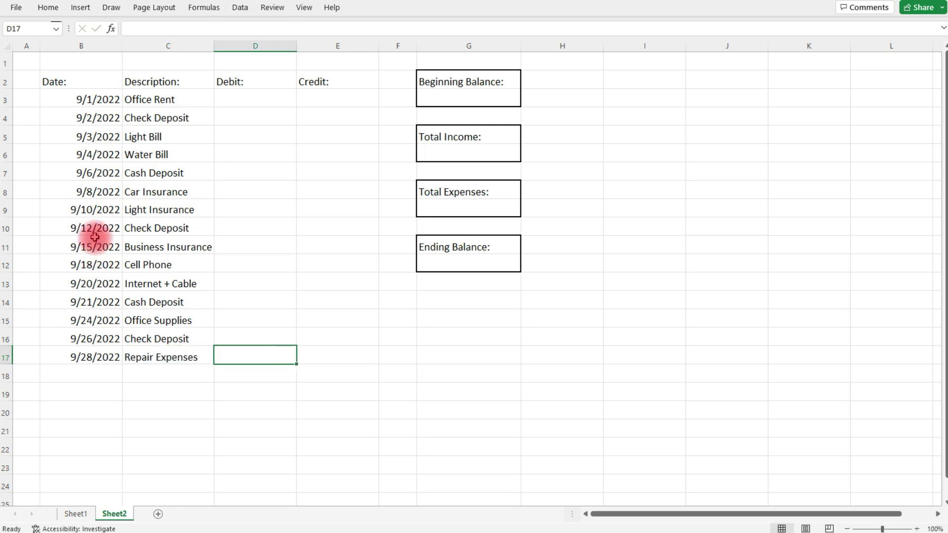
Give the Beginning Balance label cell a yellow fill.
{"action": "left_click", "coordinate": [486, 96]}
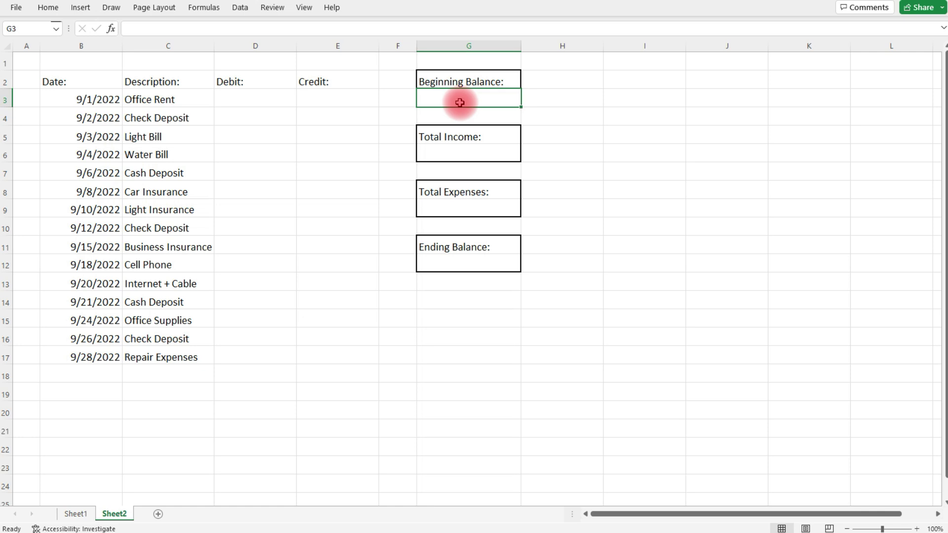
{"action": "left_click", "coordinate": [431, 81]}
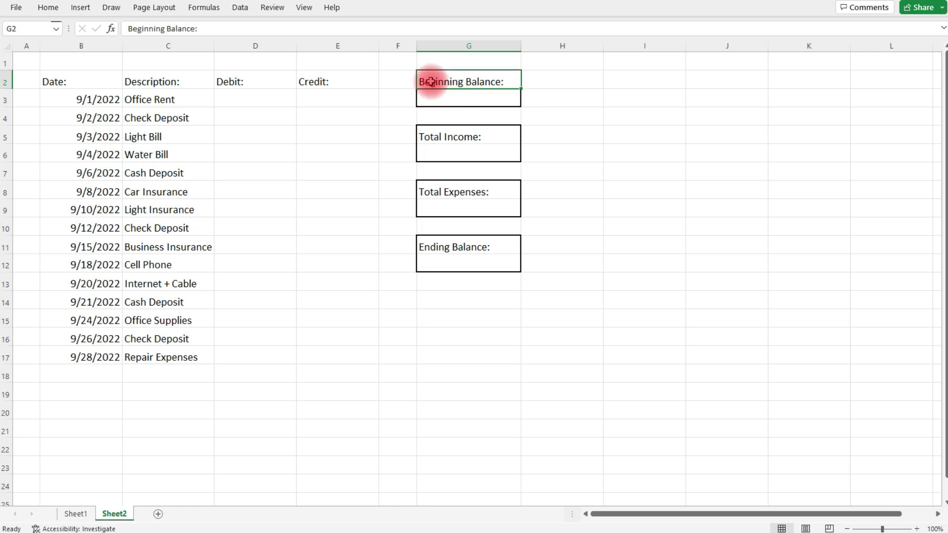
{"action": "left_click", "coordinate": [48, 7]}
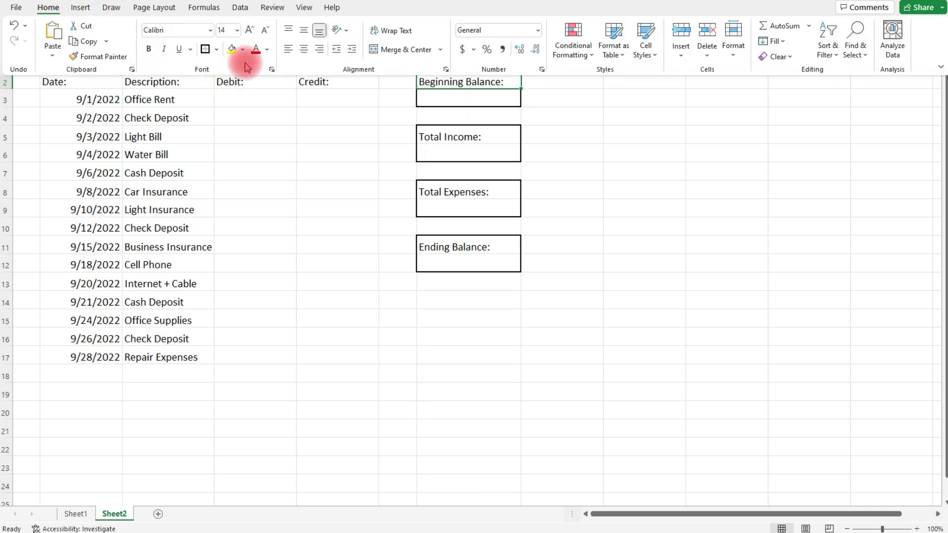
{"action": "left_click", "coordinate": [232, 48]}
Fill the Total Income, Total Expenses and Ending Balance labels yellow too.
{"action": "left_click", "coordinate": [507, 138]}
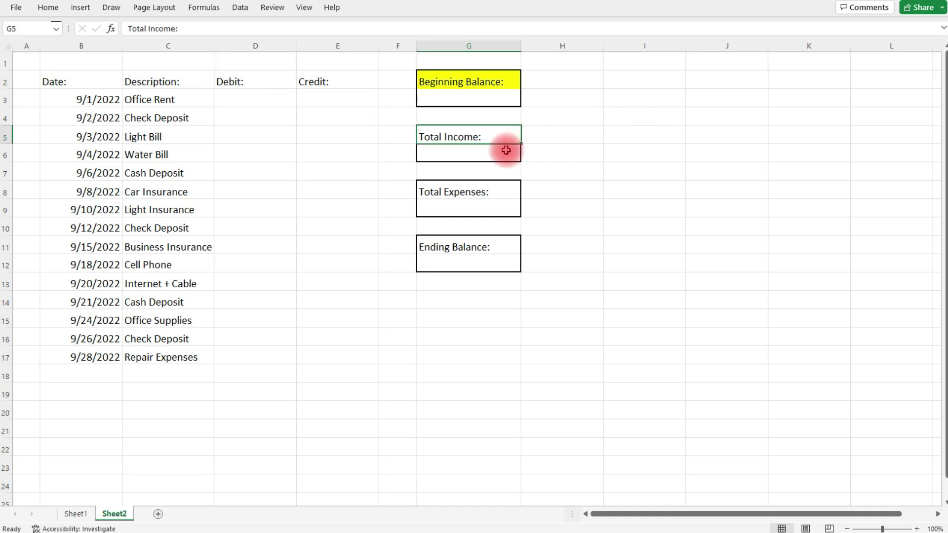
{"action": "left_click", "coordinate": [496, 192], "text": "ctrl"}
{"action": "left_click", "coordinate": [501, 247], "text": "ctrl"}
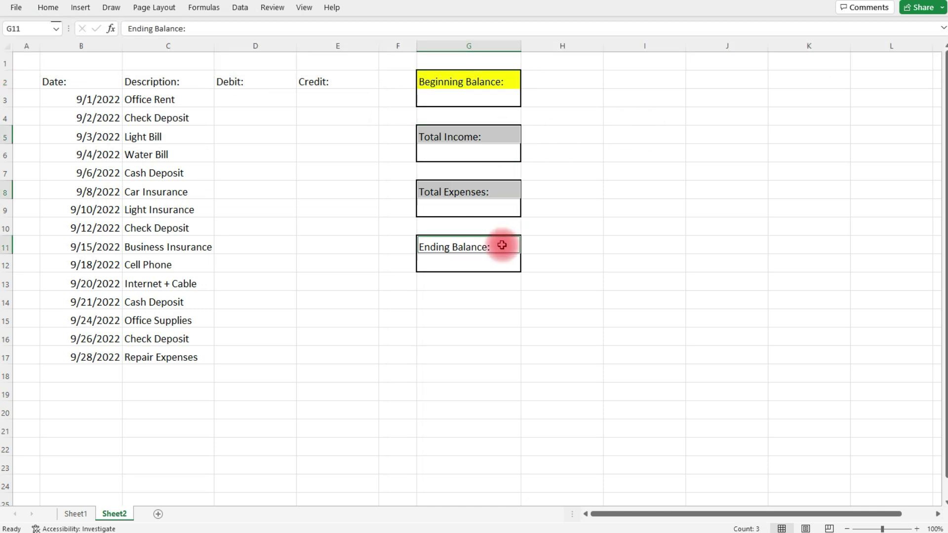
{"action": "left_click", "coordinate": [59, 8]}
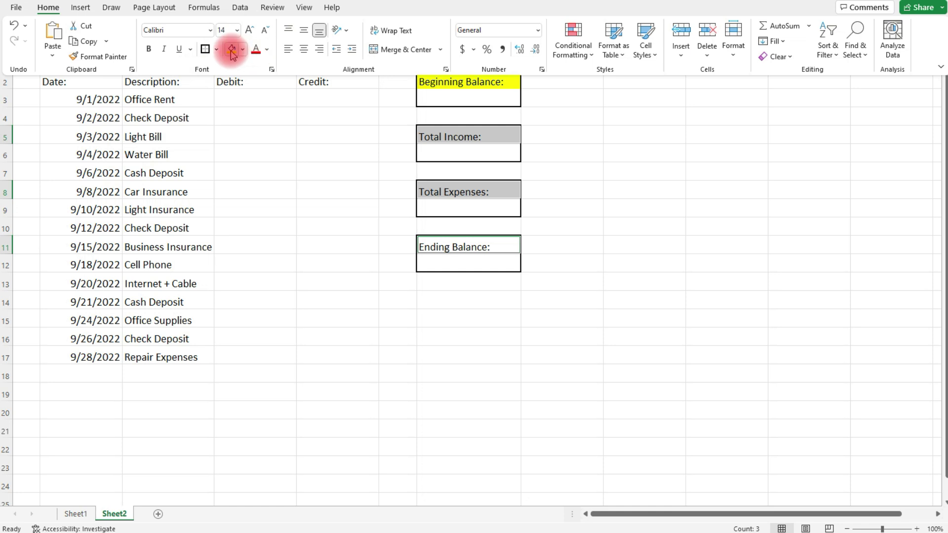
{"action": "left_click", "coordinate": [232, 49]}
{"action": "left_click", "coordinate": [457, 99]}
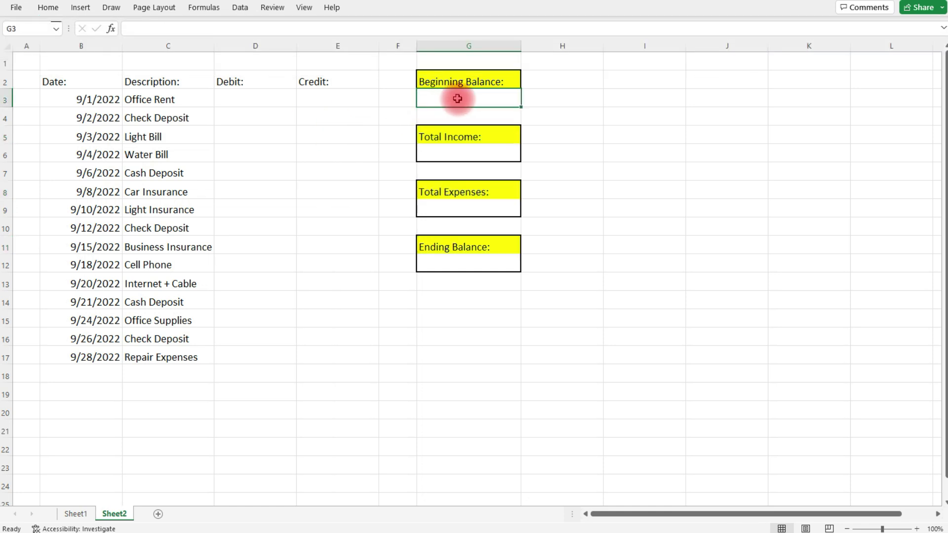
Enter $15,000 as the beginning balance.
{"action": "type", "text": "$15,00"}
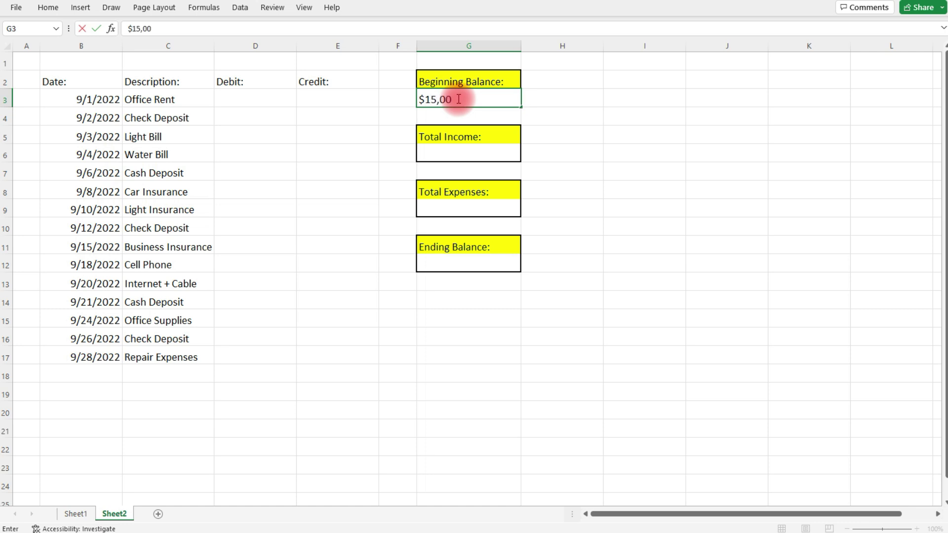
{"action": "type", "text": "0"}
{"action": "key", "text": "Return"}
{"action": "left_click", "coordinate": [451, 99]}
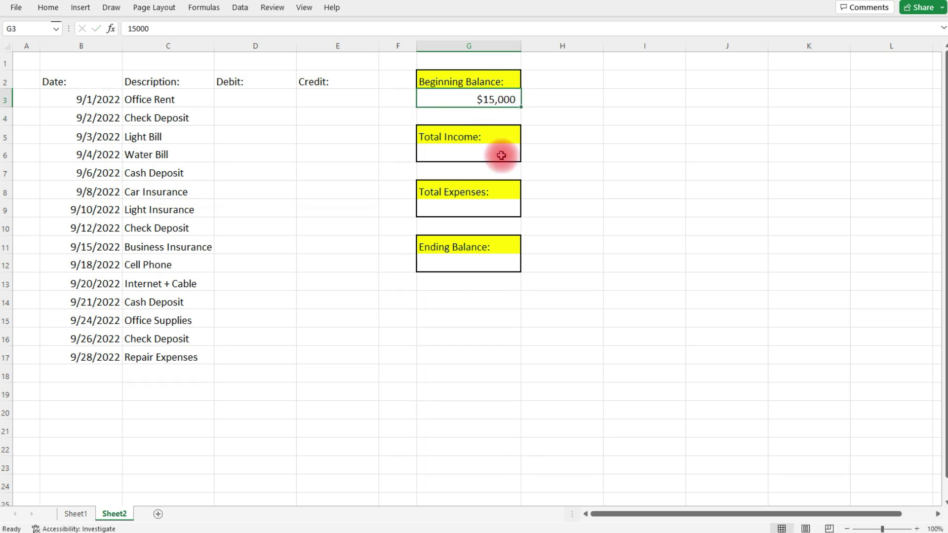
Set Total Income to =SUM(E:E), totalling the Credit column.
{"action": "left_click", "coordinate": [500, 155]}
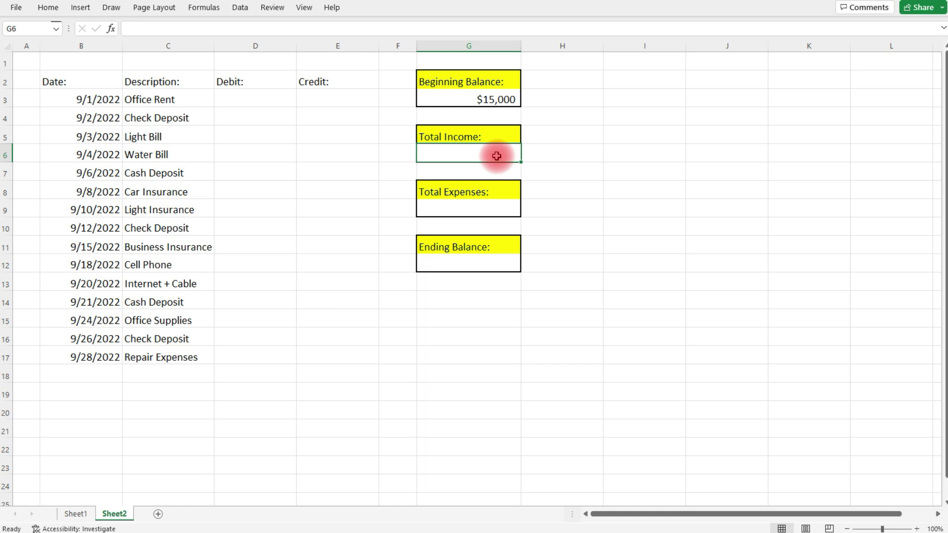
{"action": "type", "text": "=sum"}
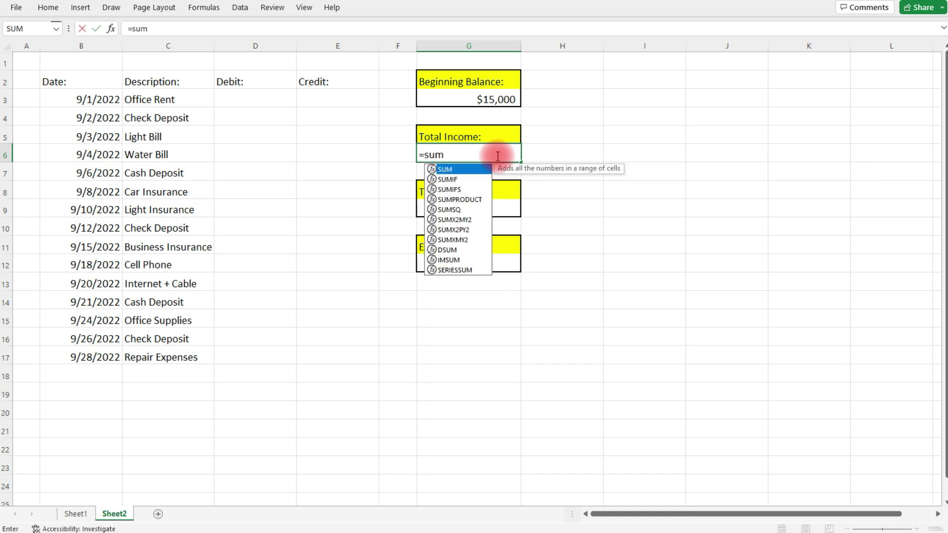
{"action": "type", "text": "("}
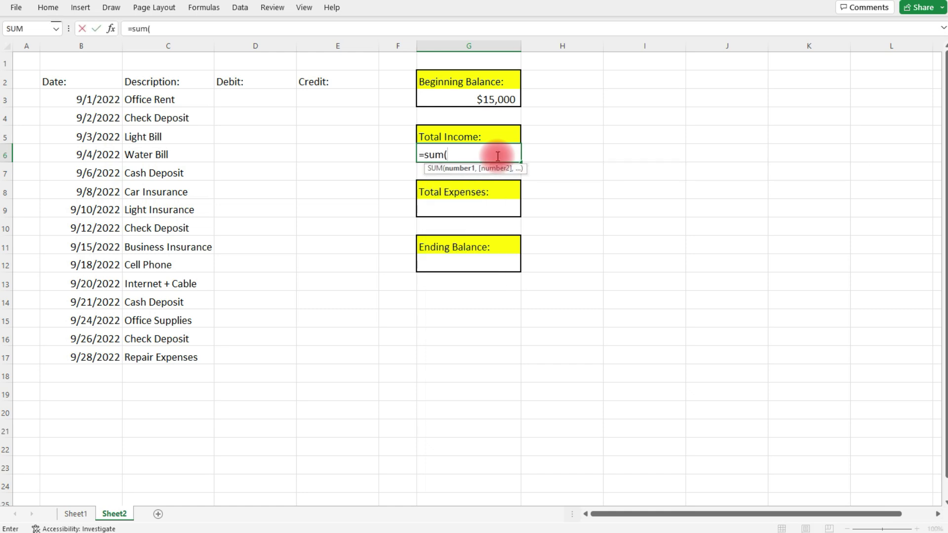
{"action": "left_click", "coordinate": [352, 44]}
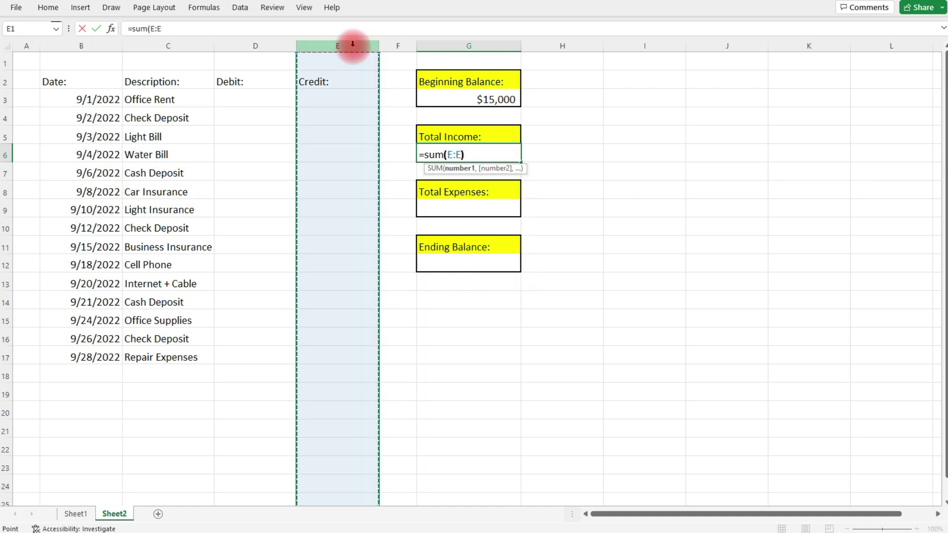
{"action": "type", "text": ")"}
{"action": "key", "text": "Return"}
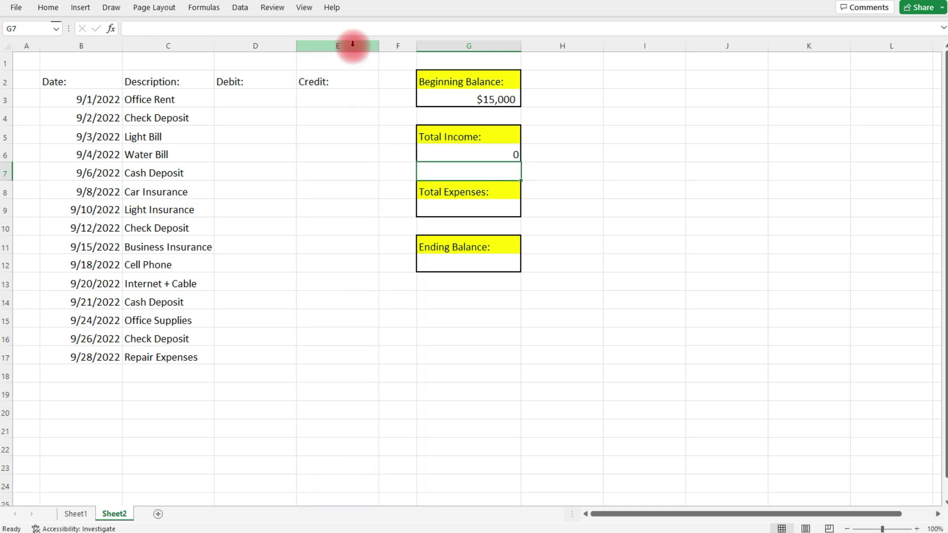
Set Total Expenses to =SUM(D:D), totalling the Debit column.
{"action": "left_click", "coordinate": [488, 209]}
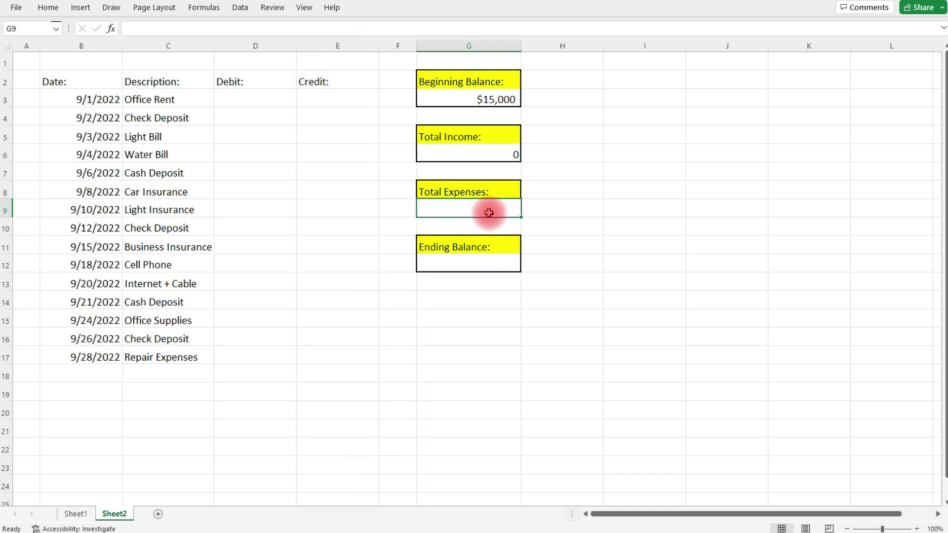
{"action": "type", "text": "=sum("}
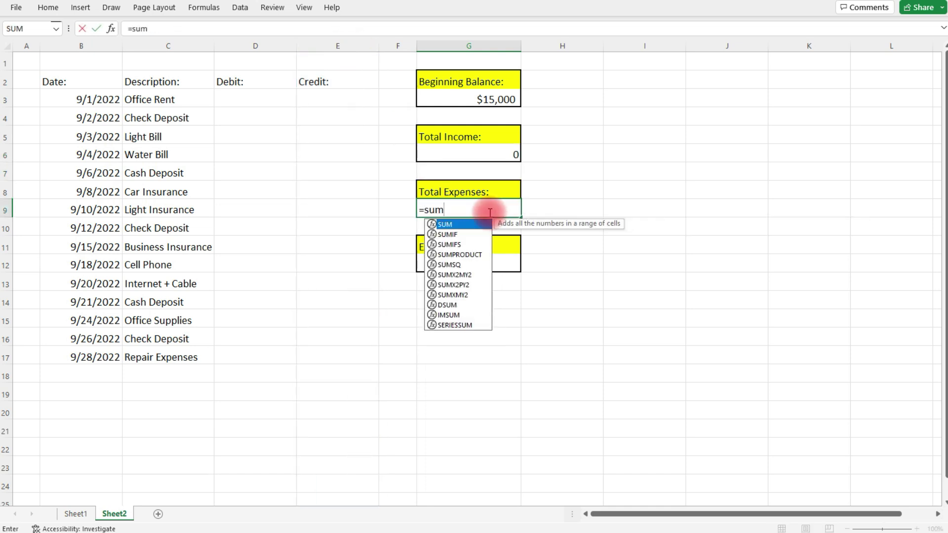
{"action": "left_click", "coordinate": [258, 46]}
{"action": "key", "text": "Return"}
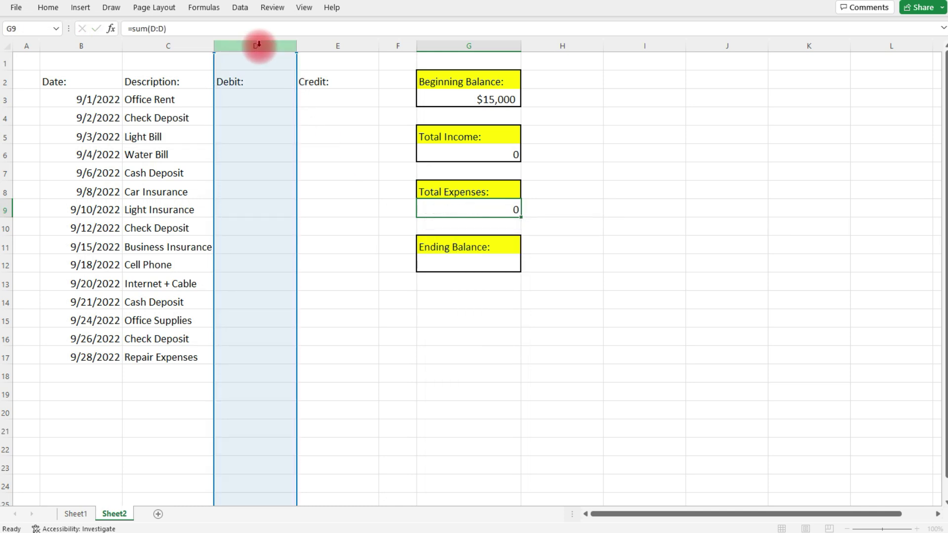
{"action": "left_click", "coordinate": [485, 262]}
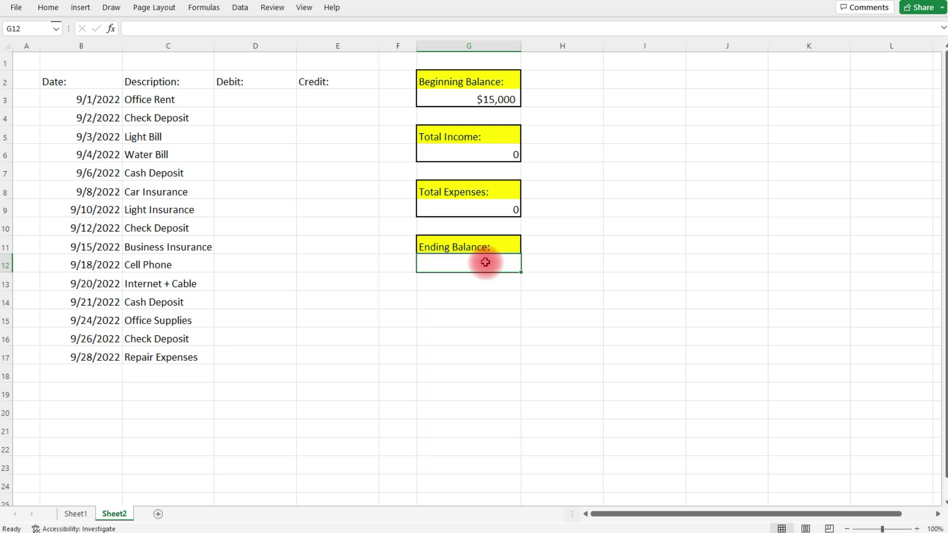
Enter =G3+G6-G9 in the Ending Balance cell, giving $15,000.
{"action": "type", "text": "="}
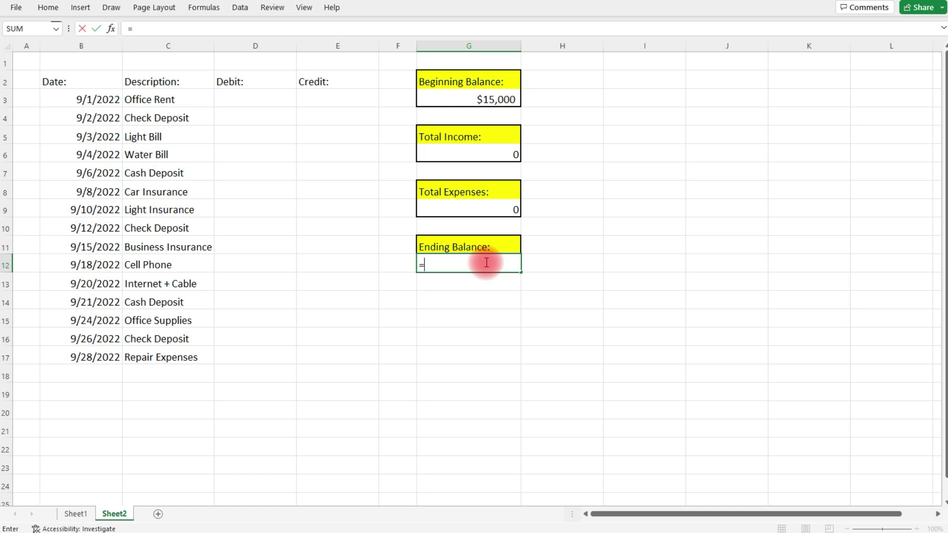
{"action": "left_click", "coordinate": [489, 99]}
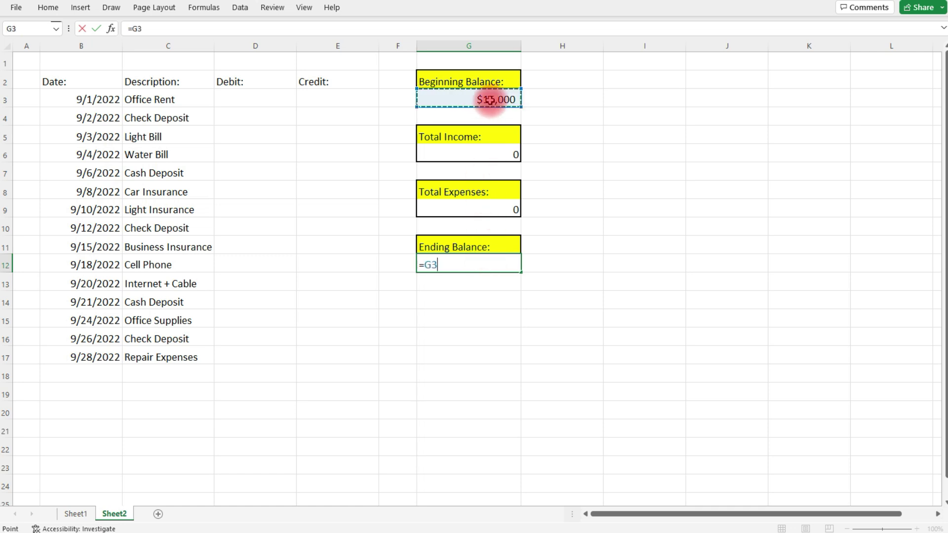
{"action": "type", "text": "+"}
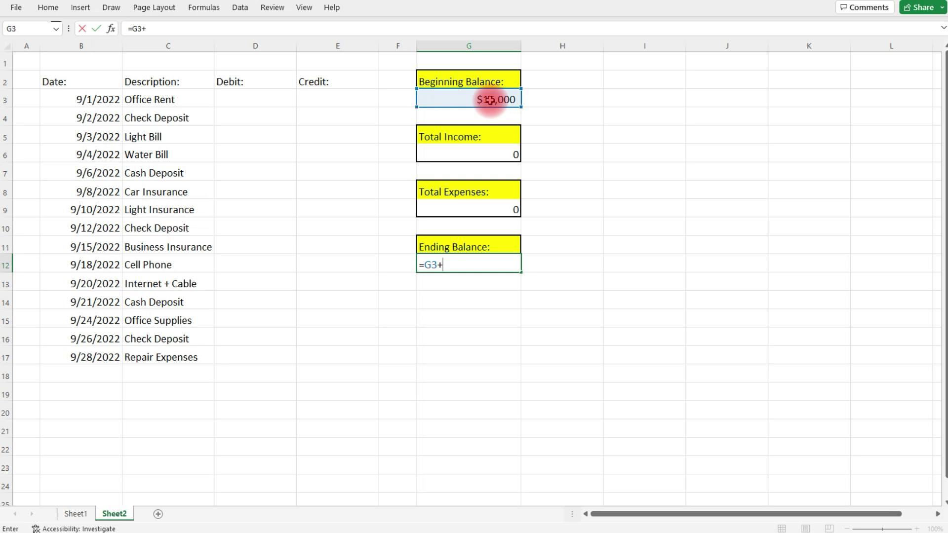
{"action": "left_click", "coordinate": [473, 155]}
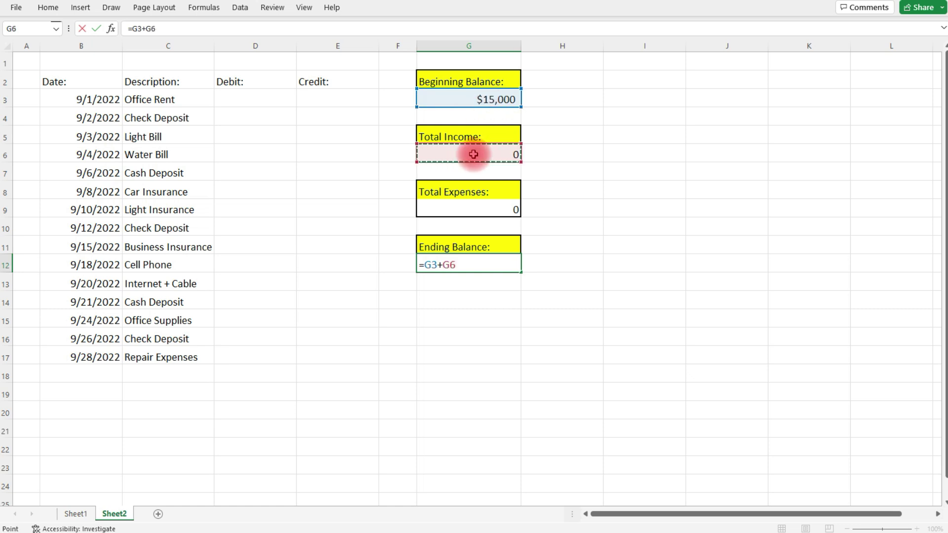
{"action": "type", "text": "-"}
{"action": "left_click", "coordinate": [499, 210]}
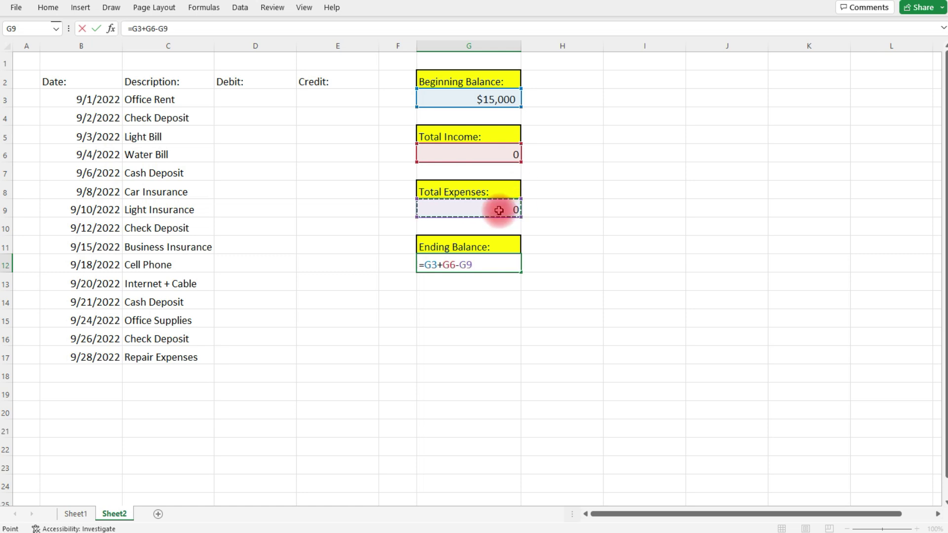
{"action": "key", "text": "Return"}
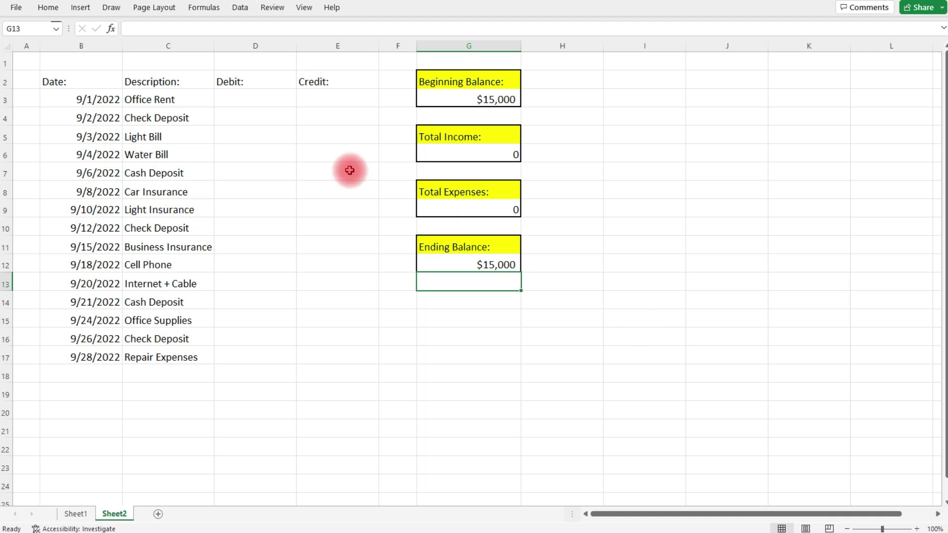
{"action": "left_click", "coordinate": [237, 101]}
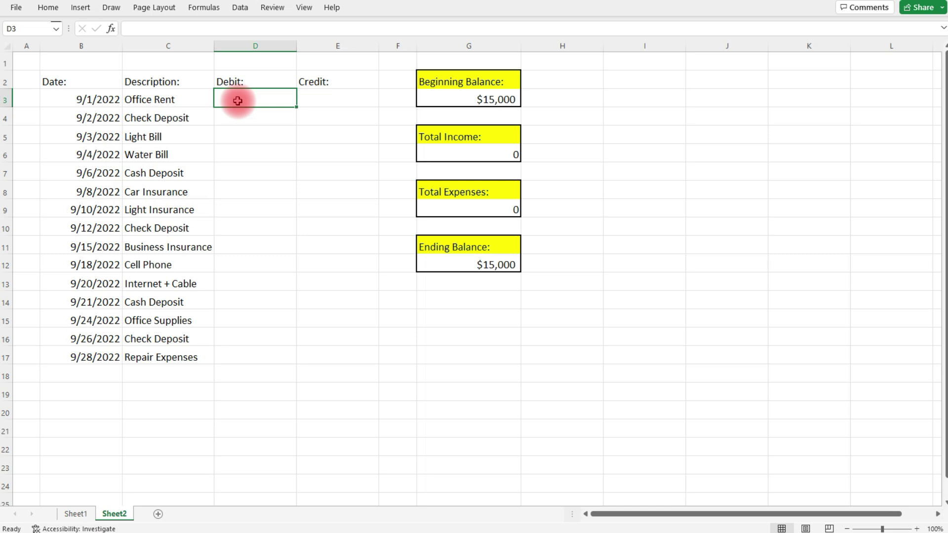
Enter the $1800 Office Rent debit, $2,000 Check Deposit credit and $200 Light Bill debit.
{"action": "type", "text": "$1"}
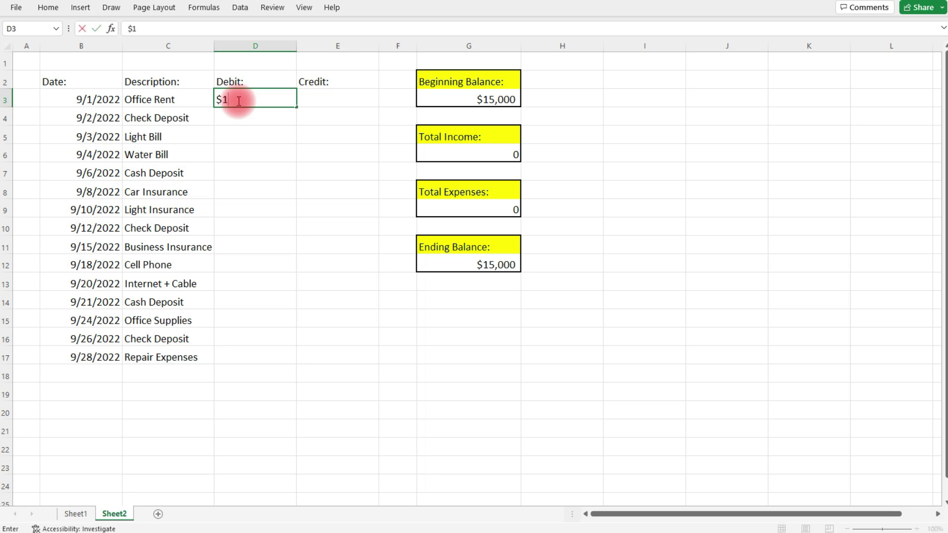
{"action": "type", "text": "800"}
{"action": "key", "text": "Return"}
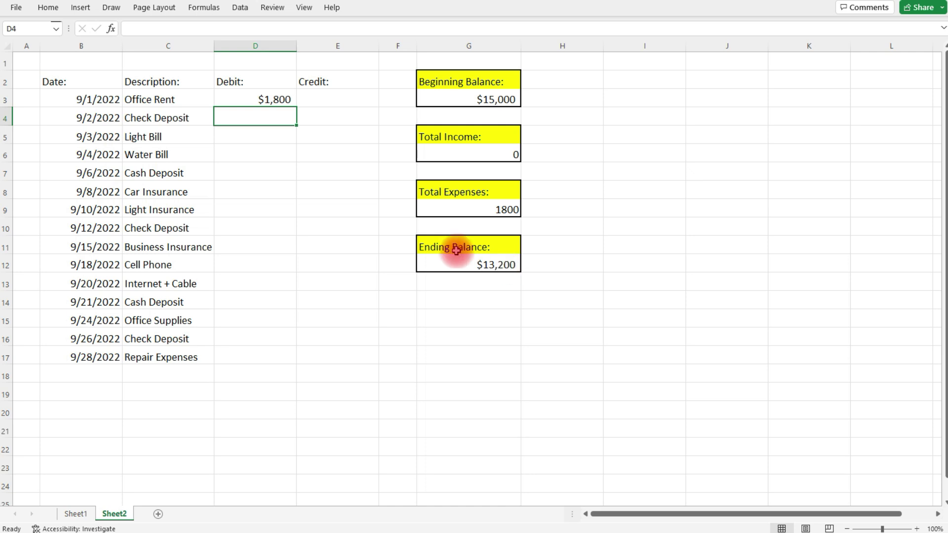
{"action": "left_click", "coordinate": [326, 117]}
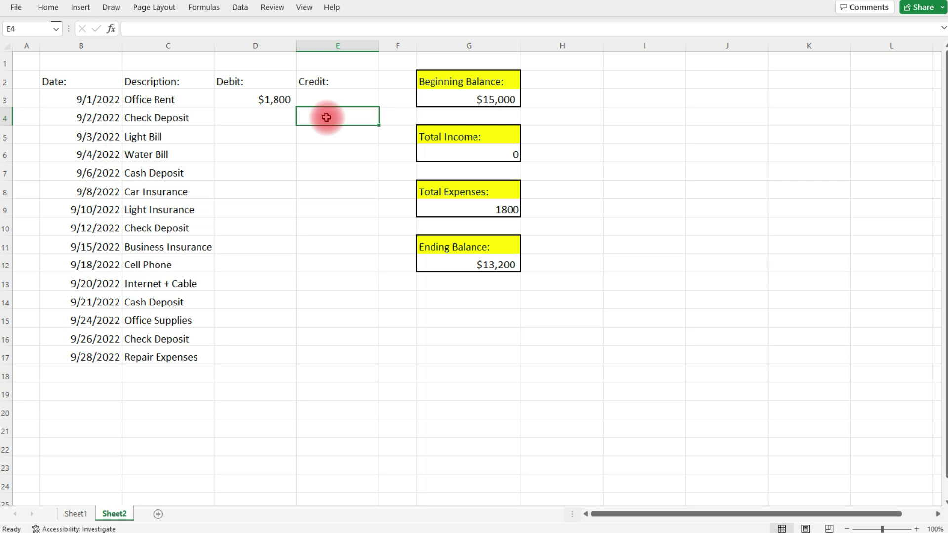
{"action": "type", "text": "$2,000"}
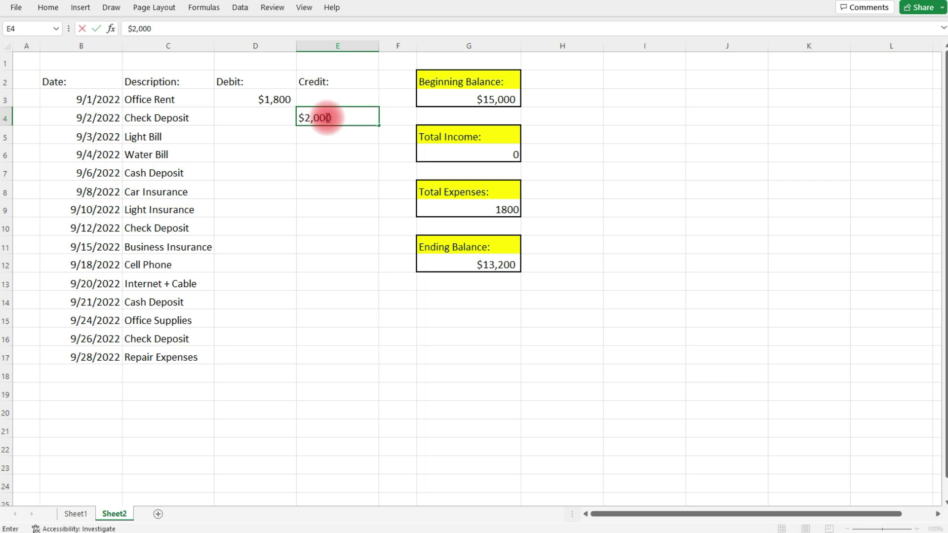
{"action": "key", "text": "Return"}
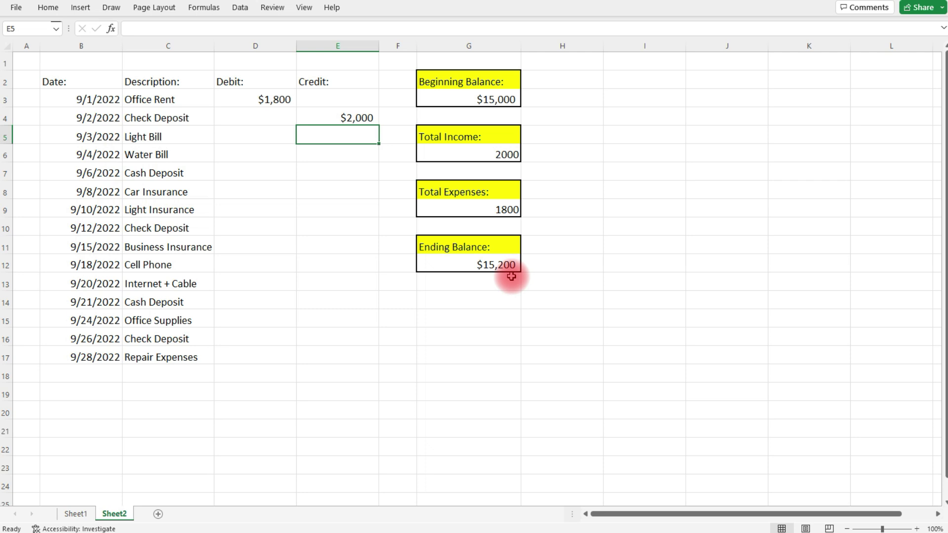
{"action": "left_click", "coordinate": [275, 135]}
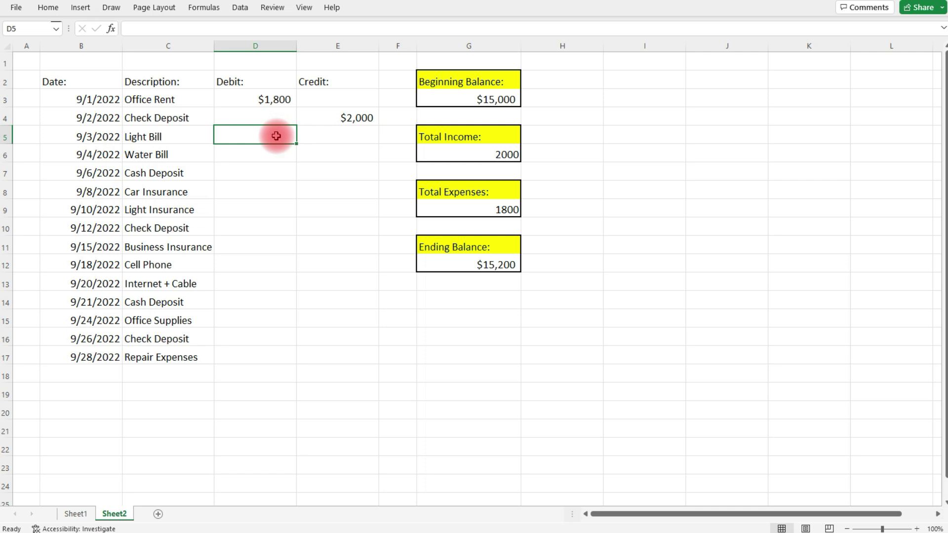
{"action": "type", "text": "$200"}
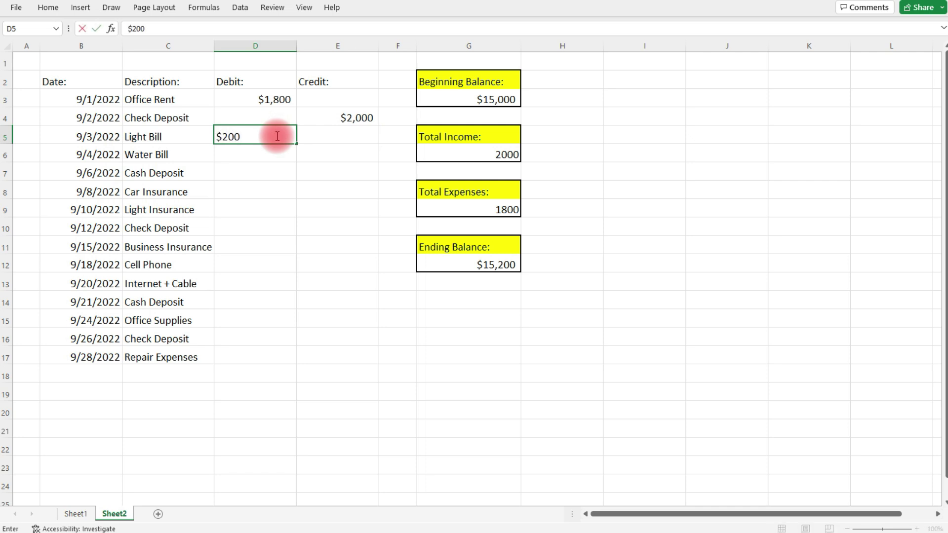
{"action": "key", "text": "Return"}
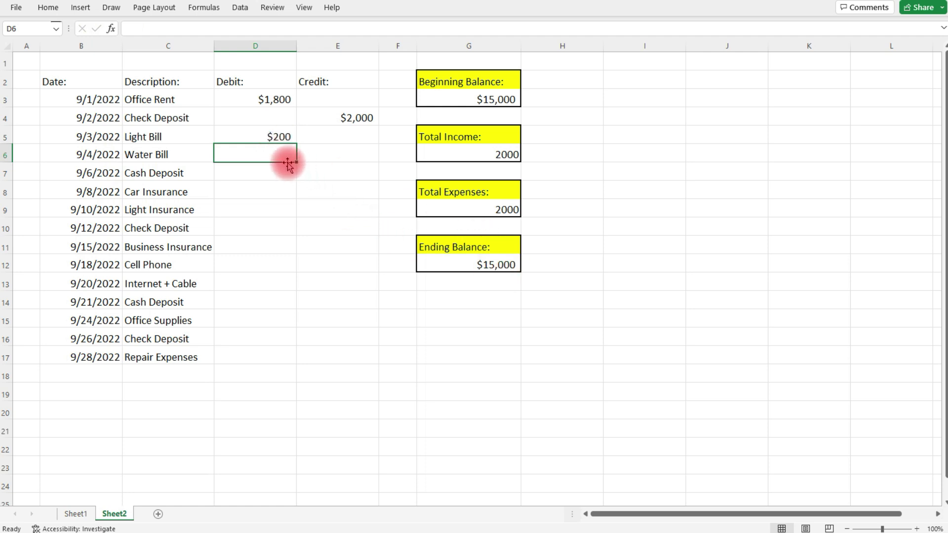
Enter the $275 Water Bill debit, $1600 Cash Deposit credit and $350 Car Insurance debit.
{"action": "type", "text": "$17"}
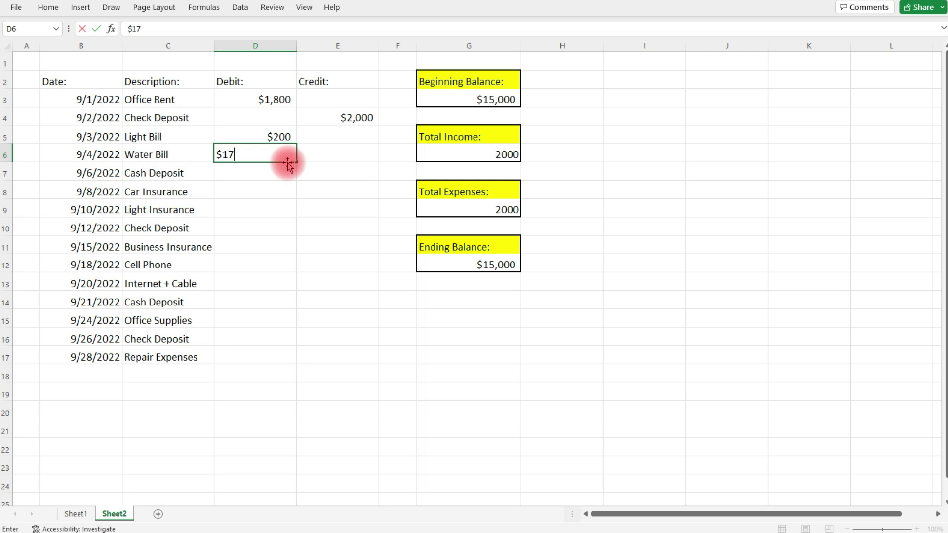
{"action": "key", "text": "BackSpace"}
{"action": "key", "text": "BackSpace"}
{"action": "type", "text": "275"}
{"action": "key", "text": "Return"}
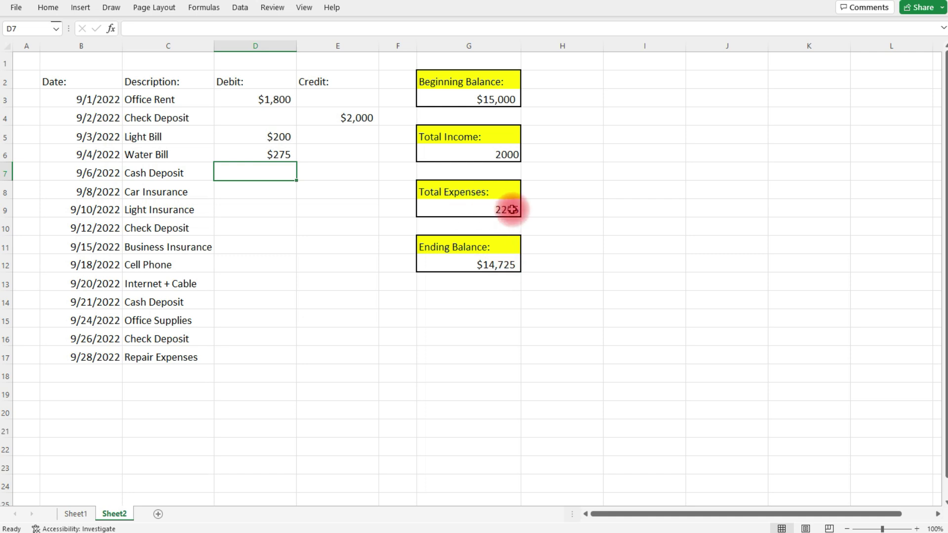
{"action": "left_click", "coordinate": [327, 173]}
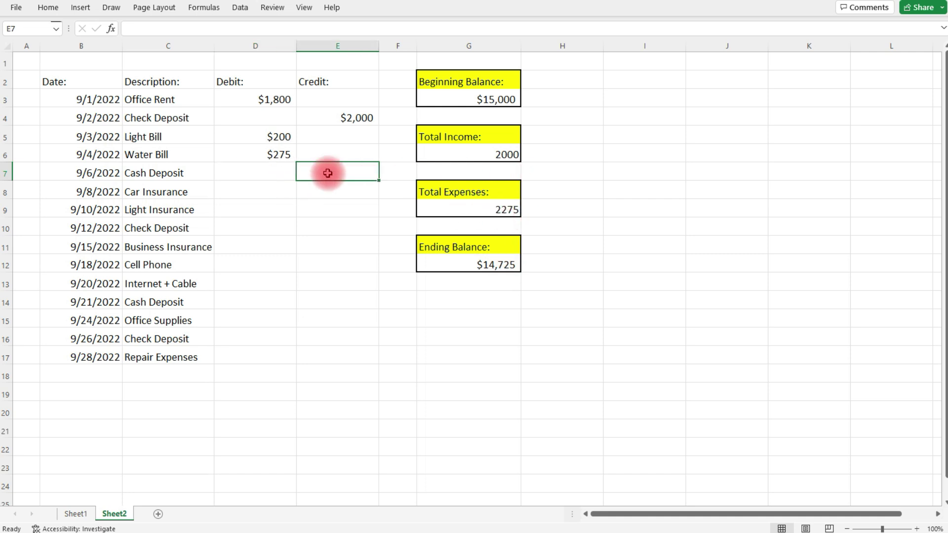
{"action": "type", "text": "$1600"}
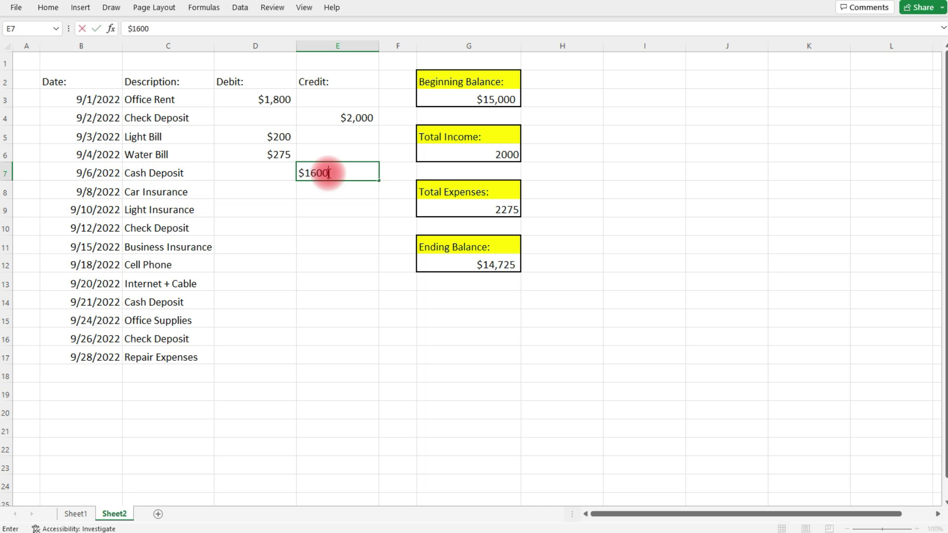
{"action": "key", "text": "Return"}
{"action": "left_click", "coordinate": [258, 192]}
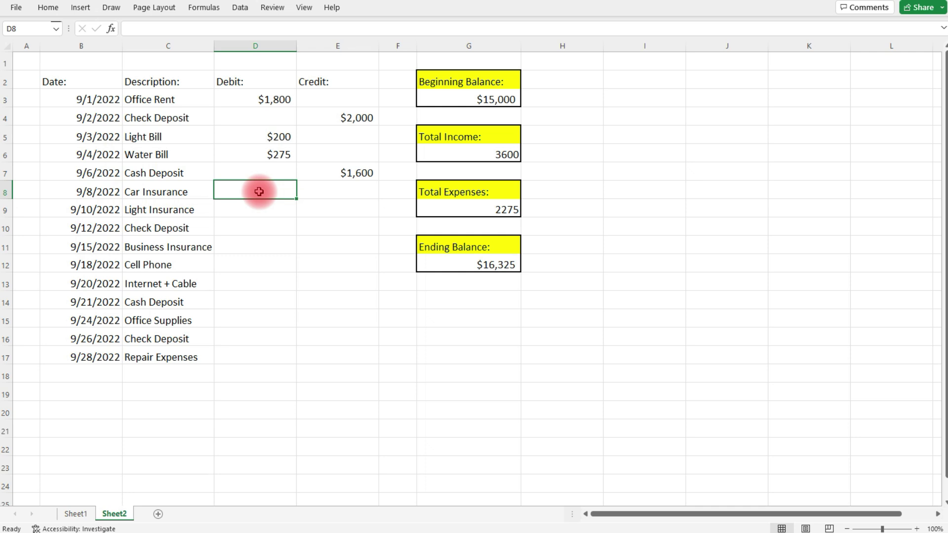
{"action": "type", "text": "$350"}
{"action": "key", "text": "Return"}
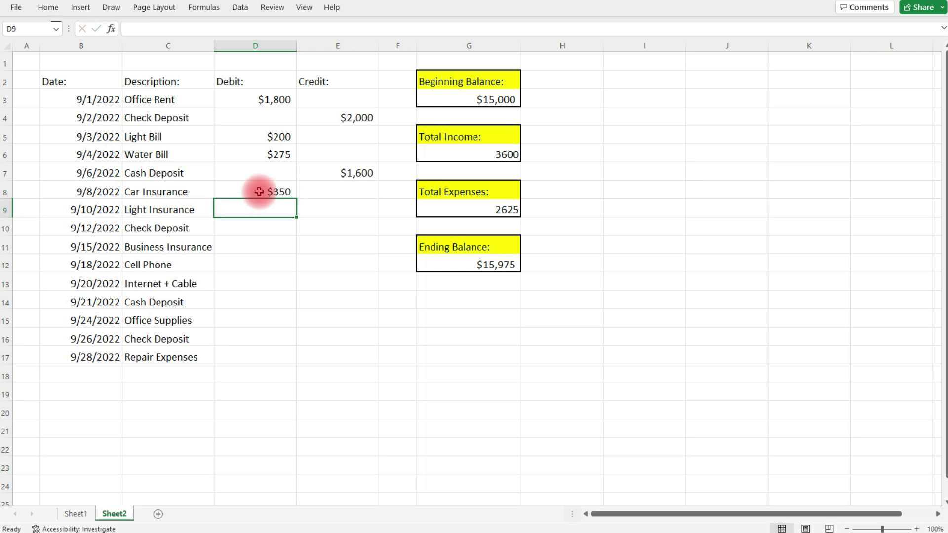
Correct the Light Insurance description to Life Insurance.
{"action": "double_click", "coordinate": [149, 211]}
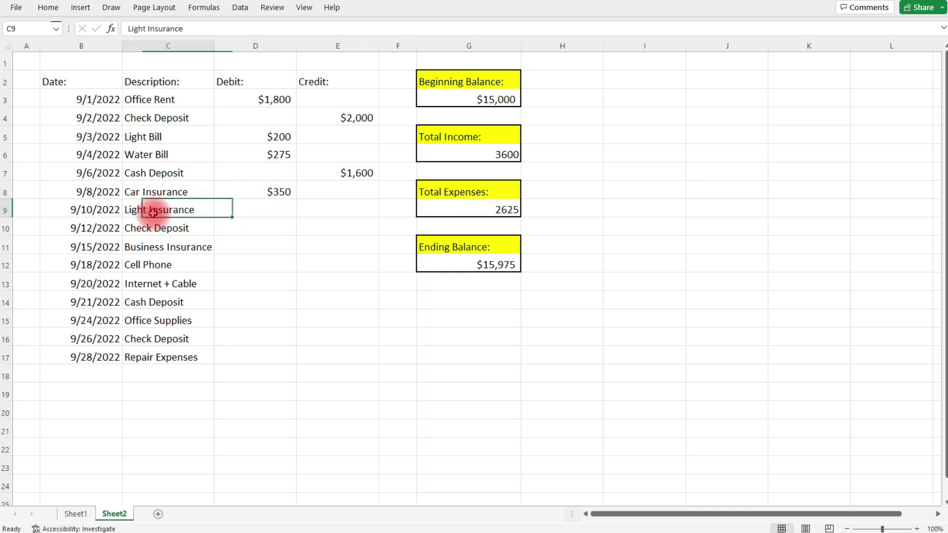
{"action": "key", "text": "BackSpace"}
{"action": "key", "text": "BackSpace"}
{"action": "key", "text": "BackSpace"}
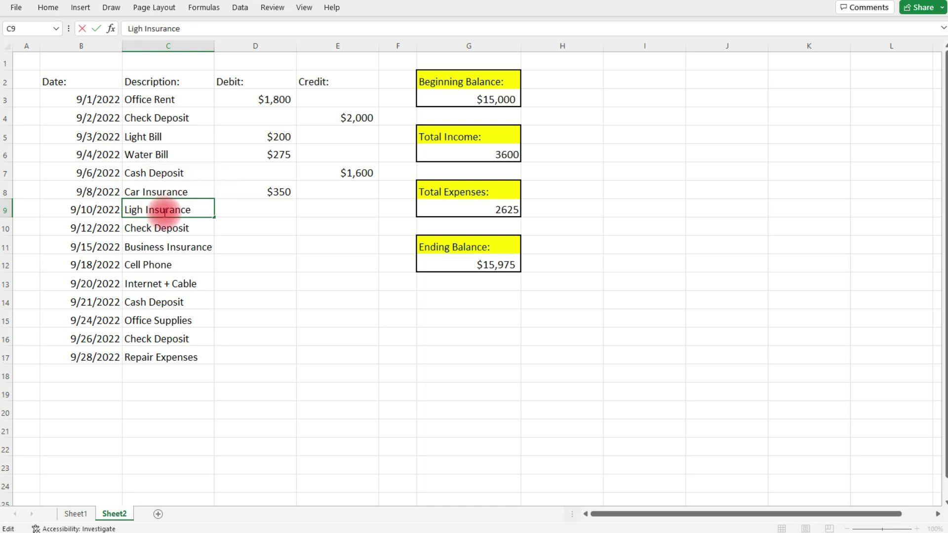
{"action": "type", "text": "fe"}
{"action": "key", "text": "Return"}
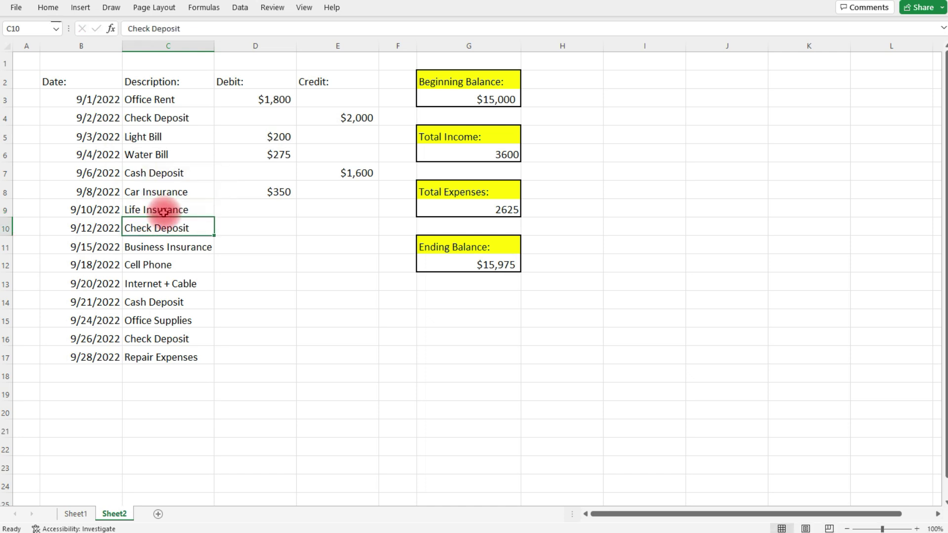
{"action": "left_click", "coordinate": [250, 210]}
Enter the $165 Life Insurance debit, $2400 Check Deposit credit and $425 Business Insurance debit.
{"action": "type", "text": "$165"}
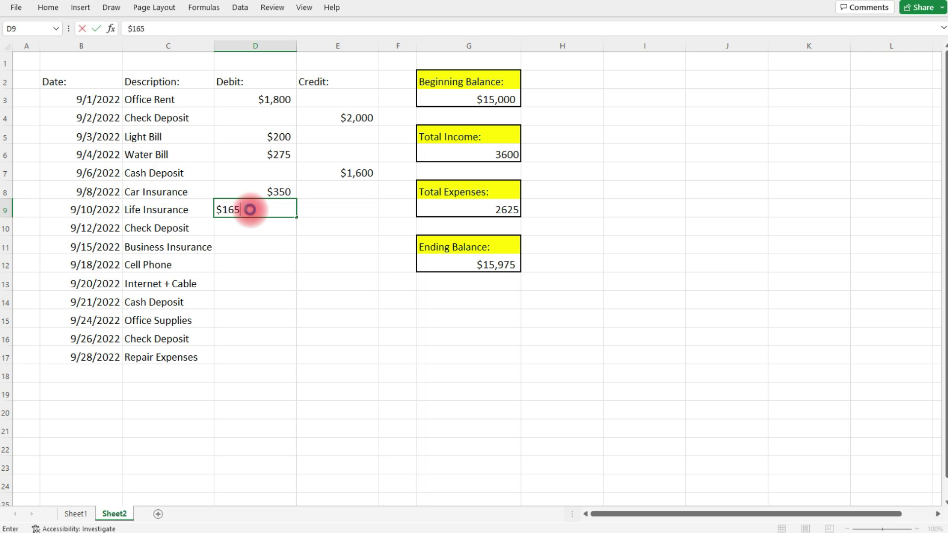
{"action": "key", "text": "Return"}
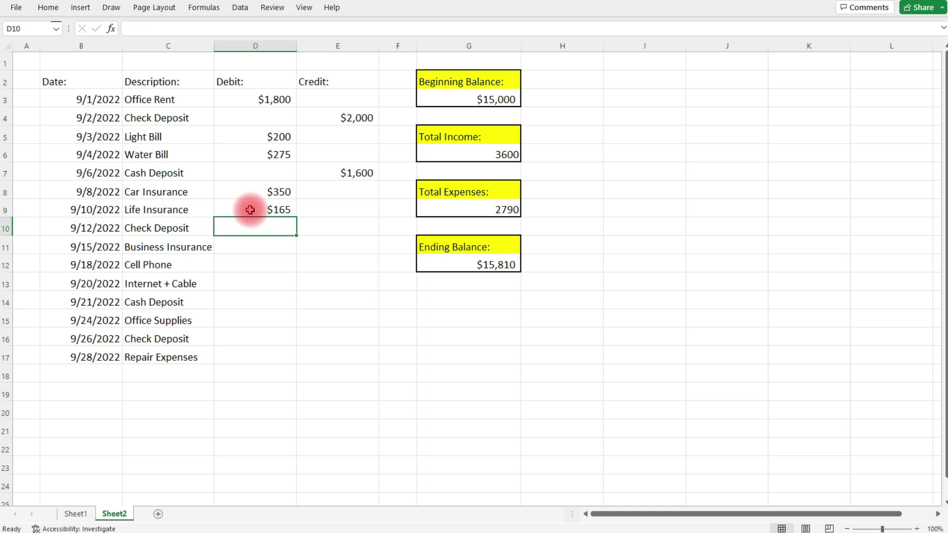
{"action": "left_click", "coordinate": [342, 232]}
{"action": "type", "text": "$2400"}
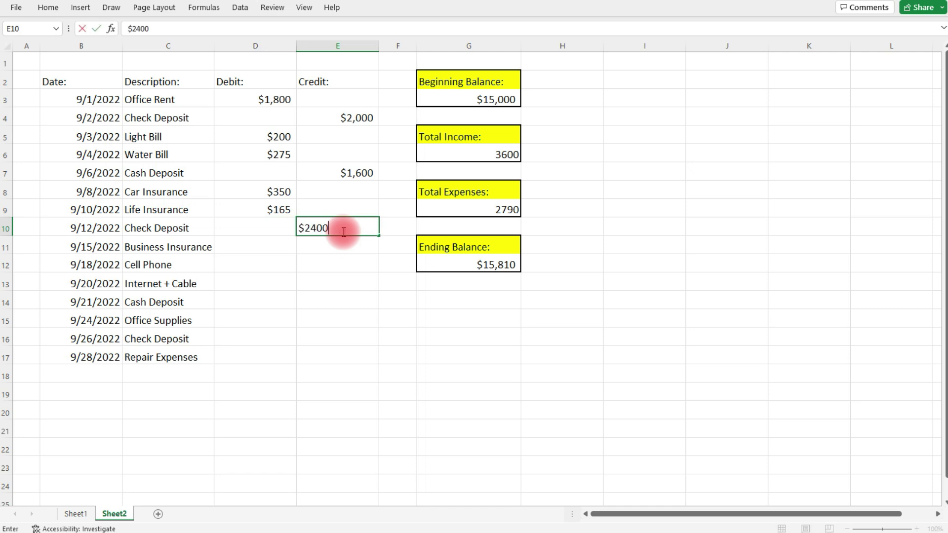
{"action": "key", "text": "Return"}
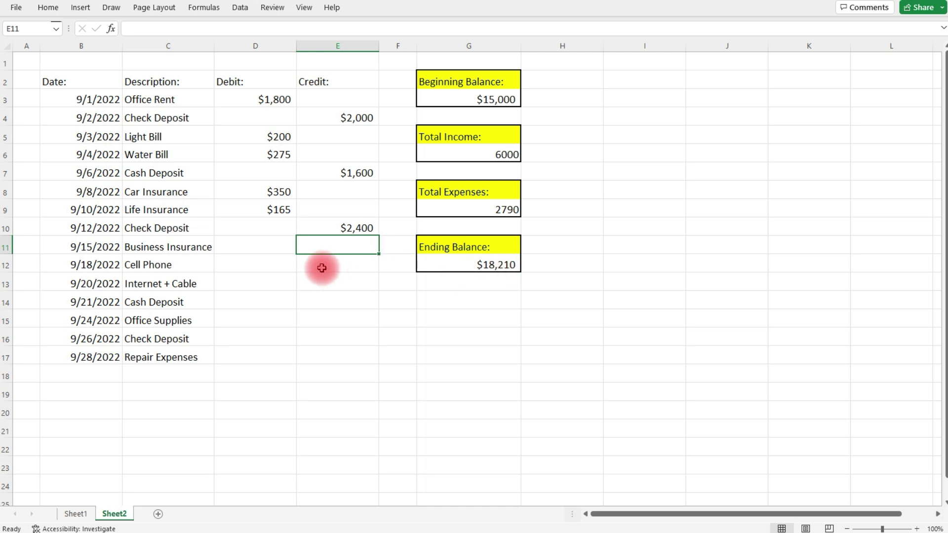
{"action": "left_click", "coordinate": [278, 250]}
{"action": "type", "text": "$"}
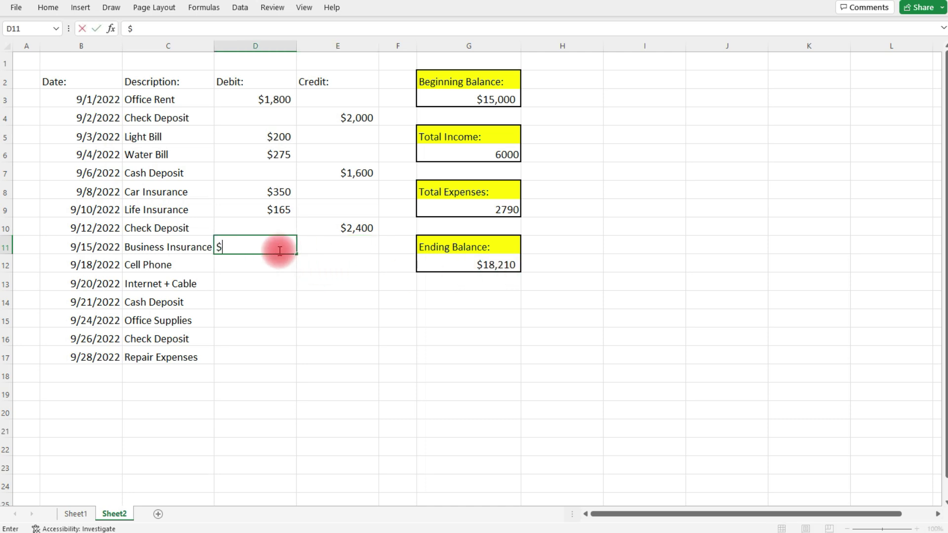
{"action": "type", "text": "425"}
{"action": "key", "text": "Return"}
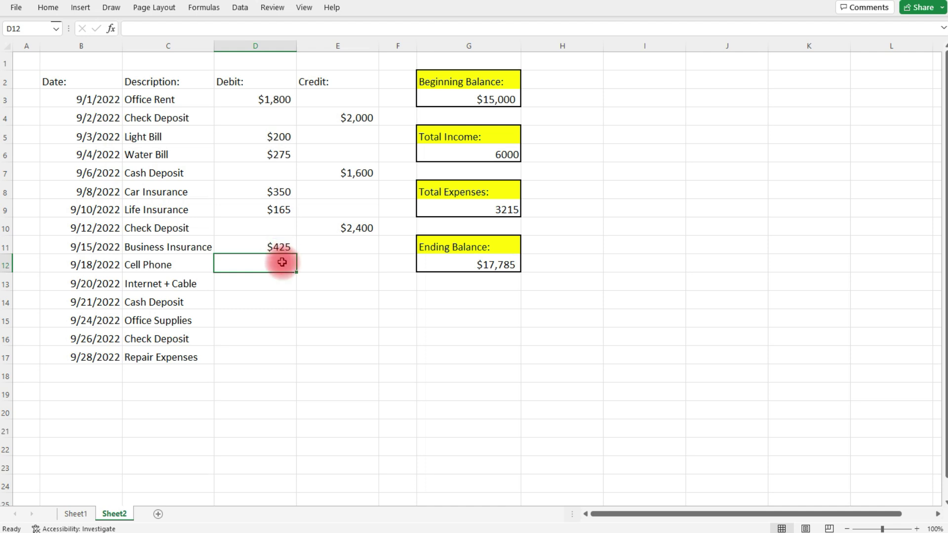
Enter the $136 Cell Phone and $199 Internet + Cable debits and the $1900 Cash Deposit credit.
{"action": "type", "text": "$136"}
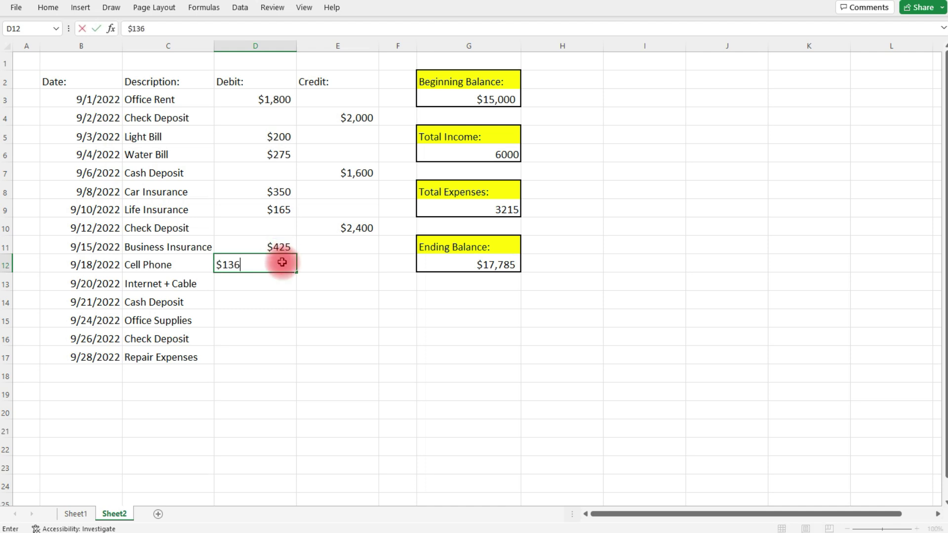
{"action": "key", "text": "Return"}
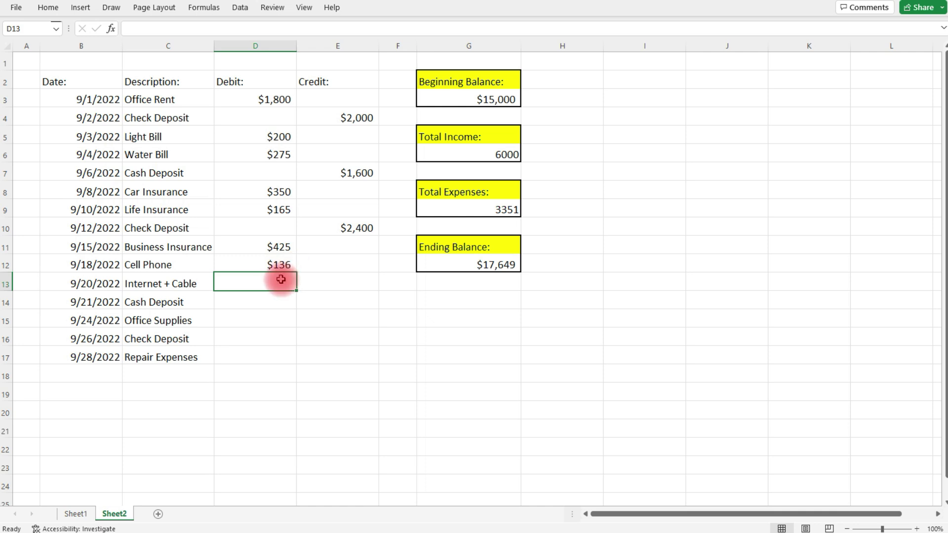
{"action": "type", "text": "$199"}
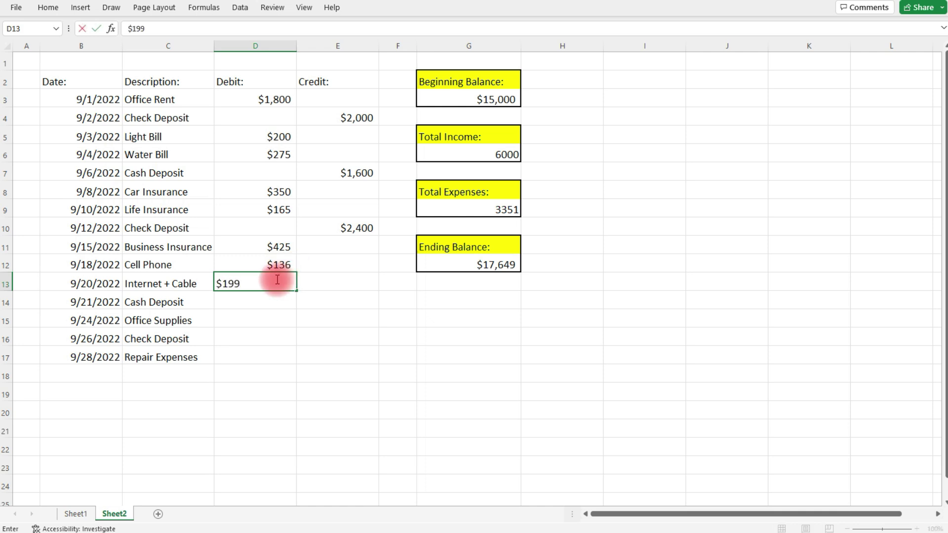
{"action": "key", "text": "Return"}
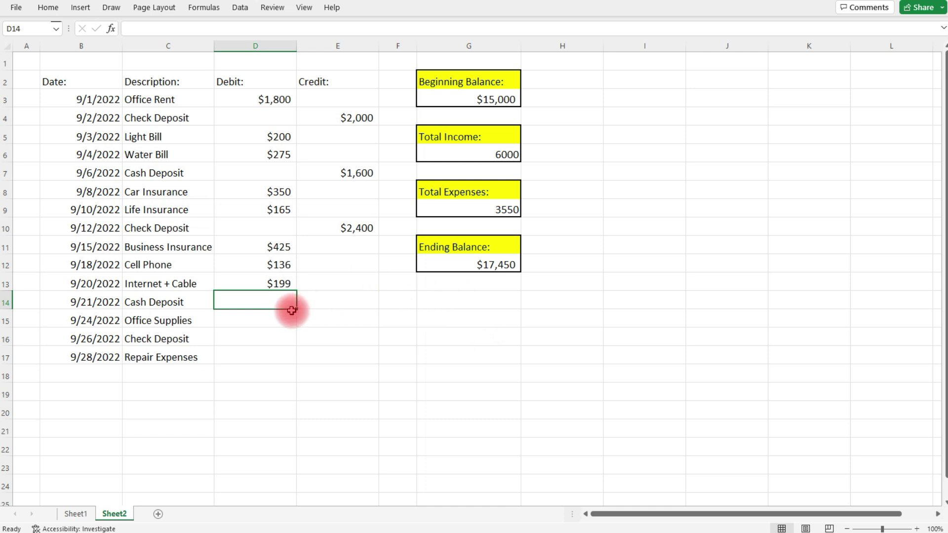
{"action": "left_click", "coordinate": [323, 303]}
{"action": "type", "text": "$1900"}
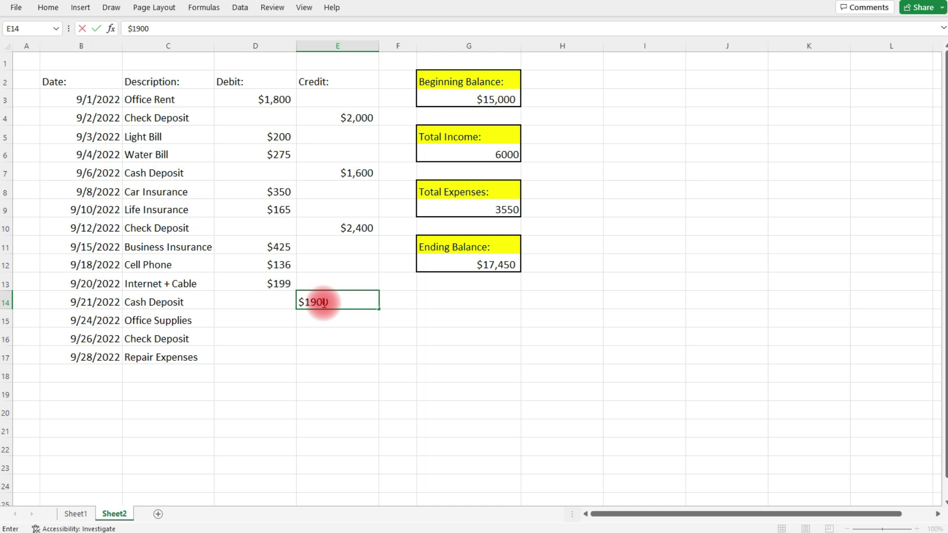
{"action": "key", "text": "Return"}
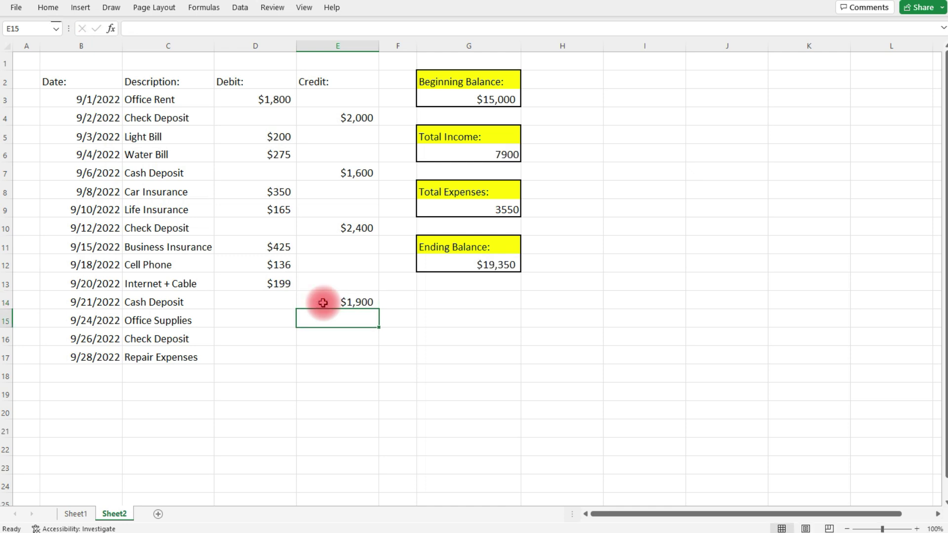
Enter the $378 Office Supplies debit, $2,250 Check Deposit credit and $876 Repair Expenses debit.
{"action": "left_click", "coordinate": [270, 320]}
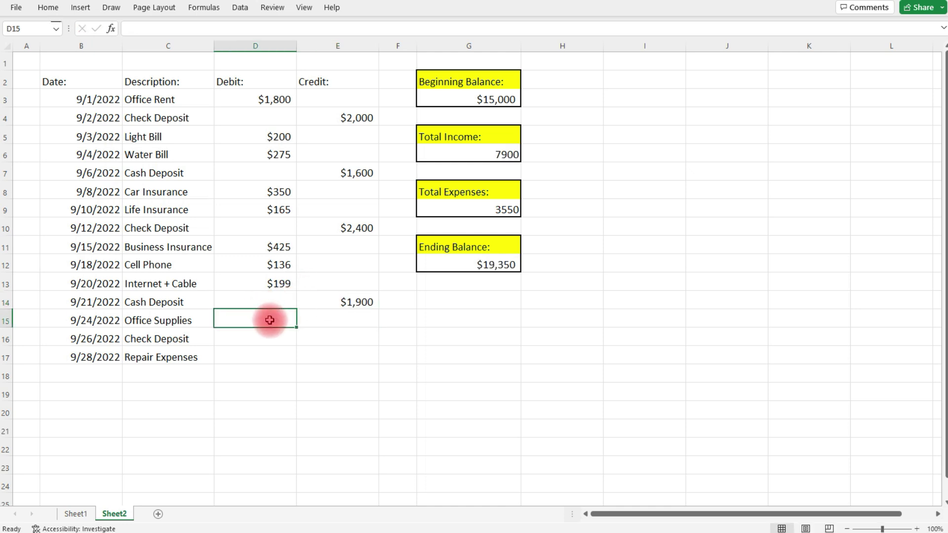
{"action": "type", "text": "$"}
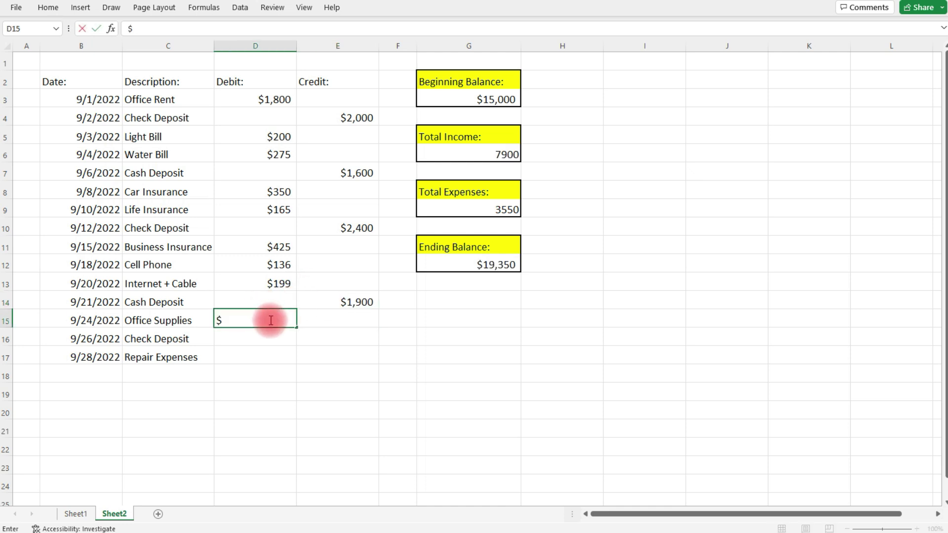
{"action": "type", "text": "378"}
{"action": "key", "text": "Return"}
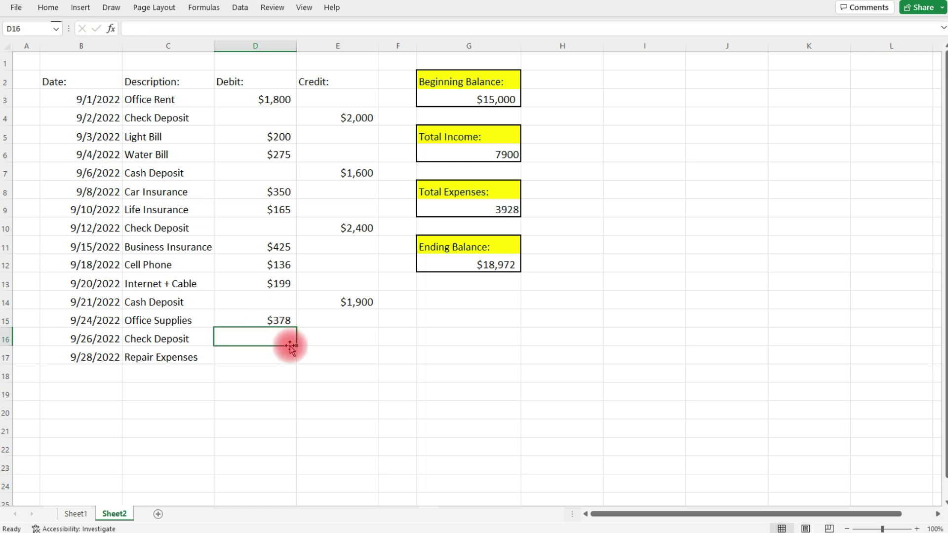
{"action": "left_click", "coordinate": [337, 334]}
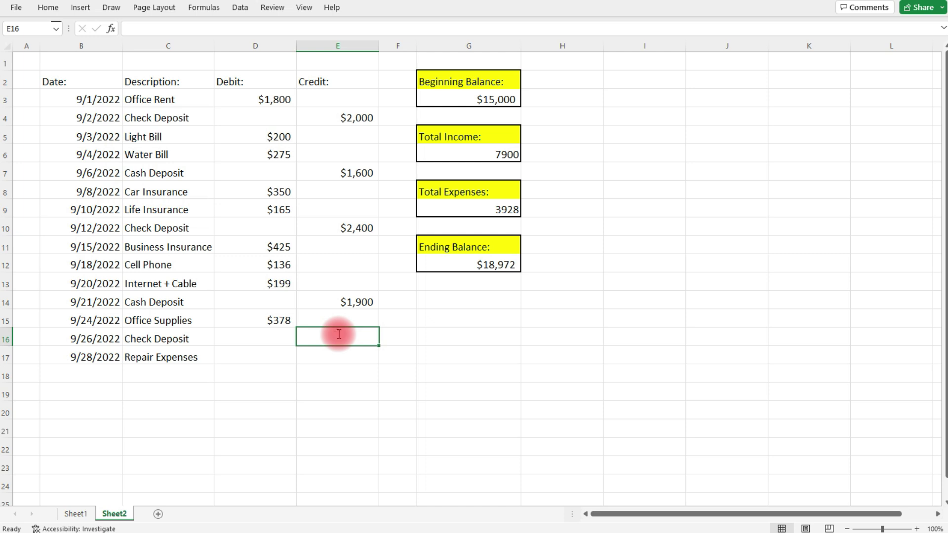
{"action": "type", "text": "$2,250"}
{"action": "key", "text": "Return"}
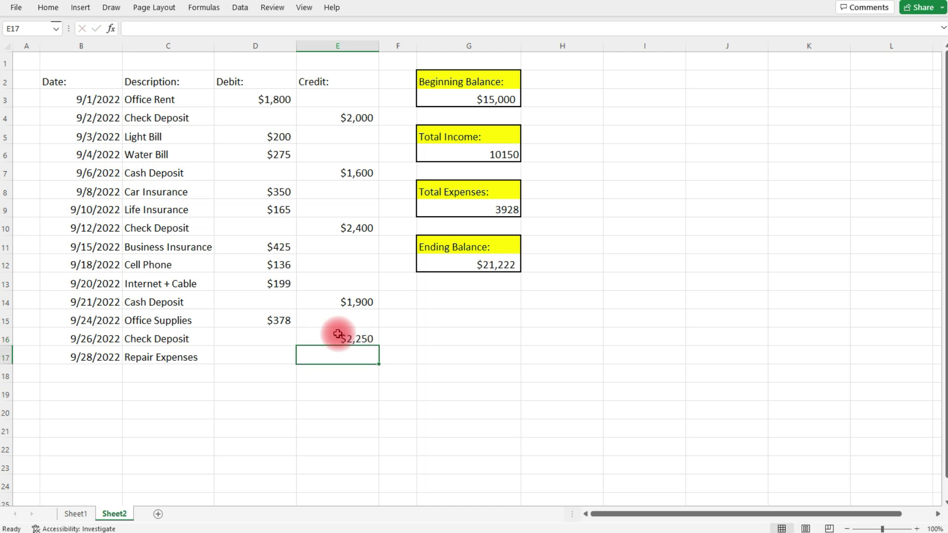
{"action": "left_click", "coordinate": [248, 359]}
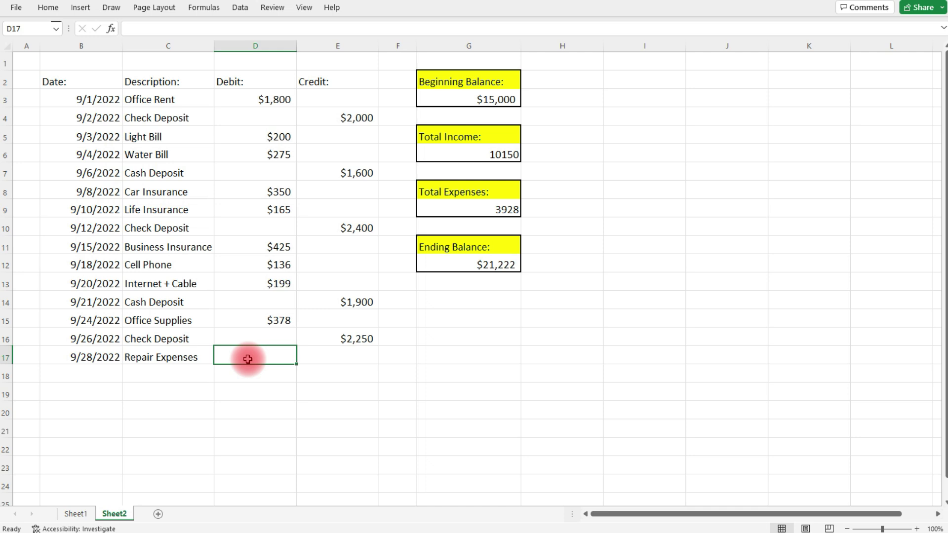
{"action": "type", "text": "$876"}
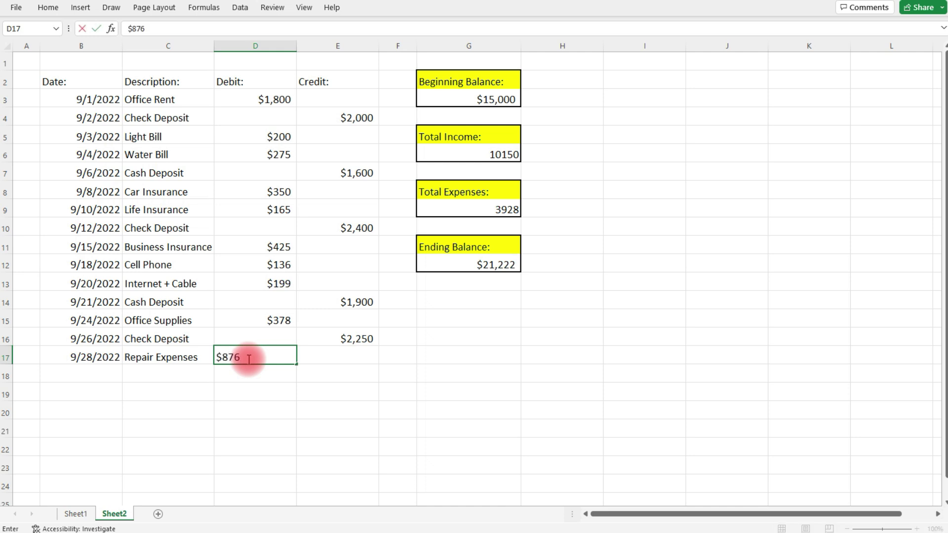
{"action": "key", "text": "Return"}
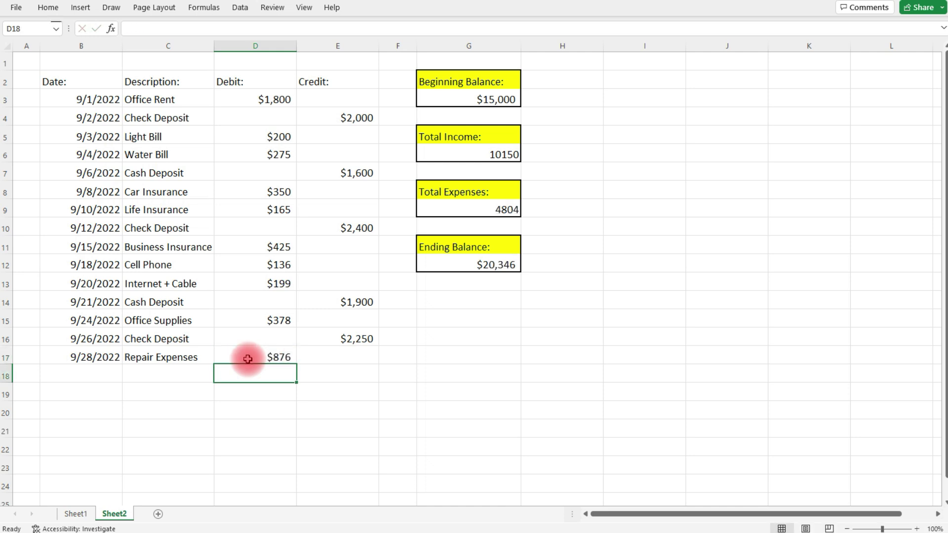
{"action": "left_click_drag", "start_coordinate": [80, 81], "coordinate": [325, 80]}
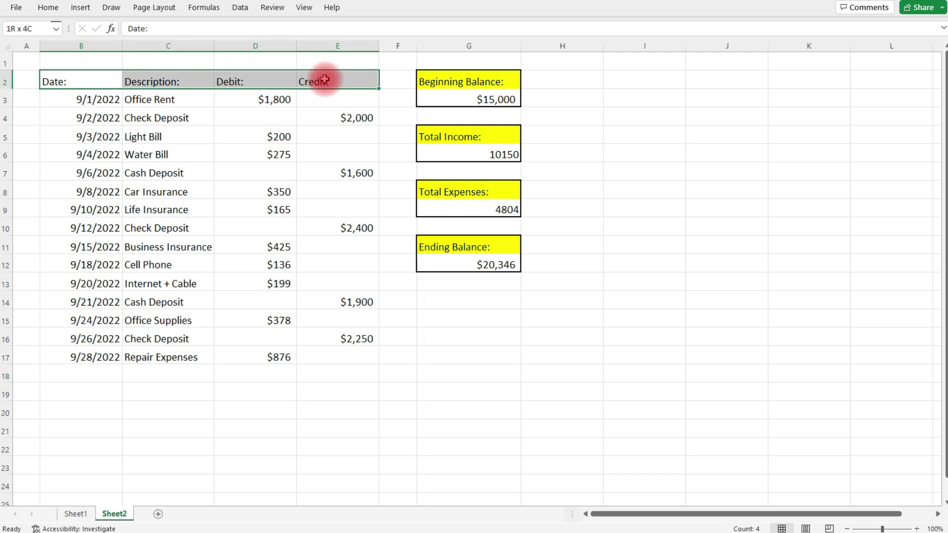
Make the Date through Credit header row bold with a light blue fill.
{"action": "left_click", "coordinate": [48, 7]}
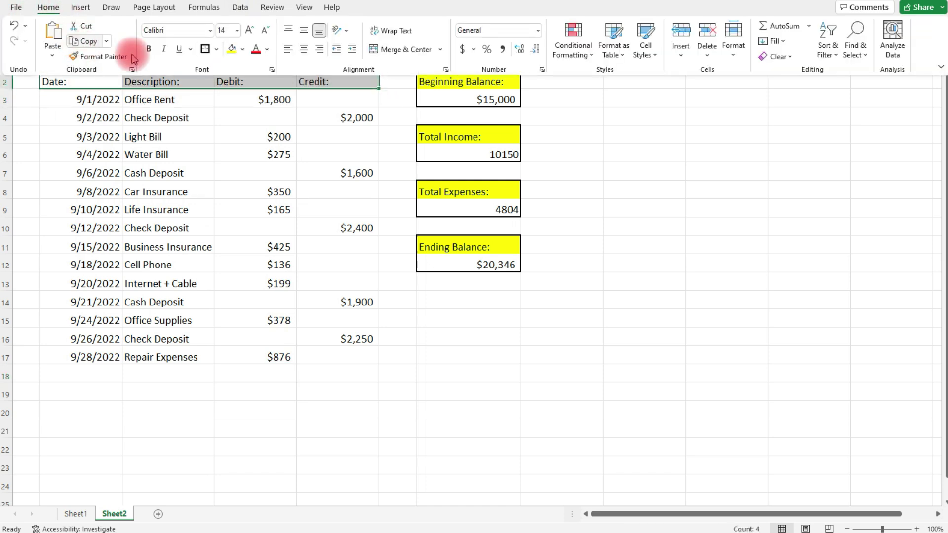
{"action": "left_click", "coordinate": [148, 48]}
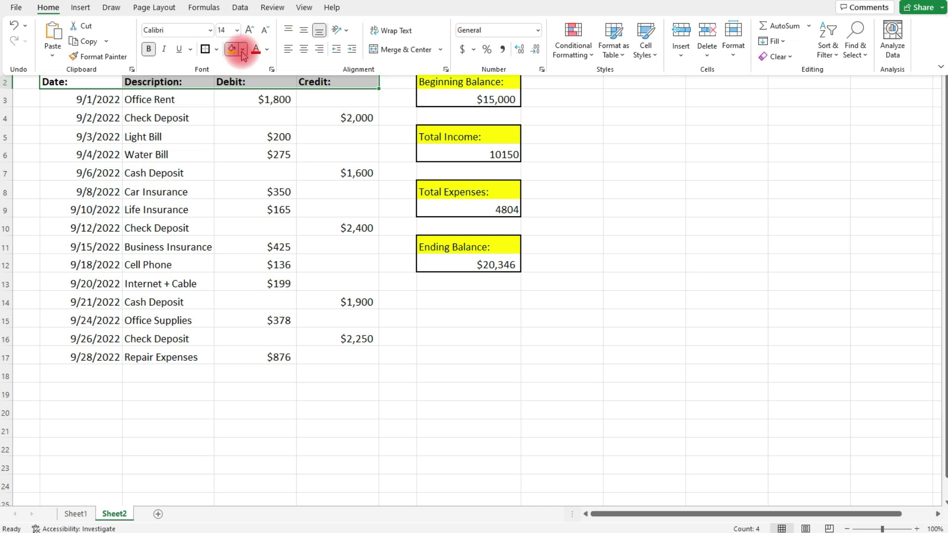
{"action": "left_click", "coordinate": [242, 52]}
{"action": "left_click", "coordinate": [307, 159]}
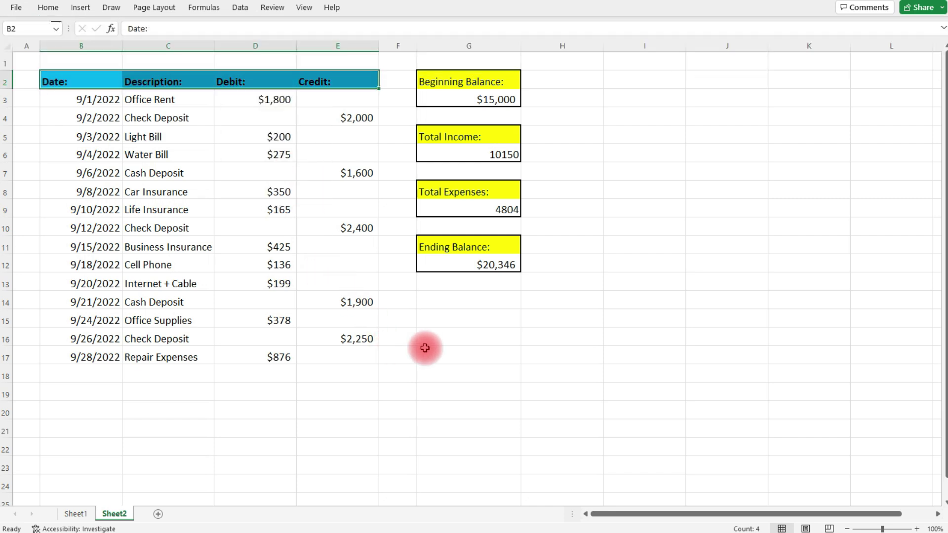
{"action": "left_click", "coordinate": [377, 357]}
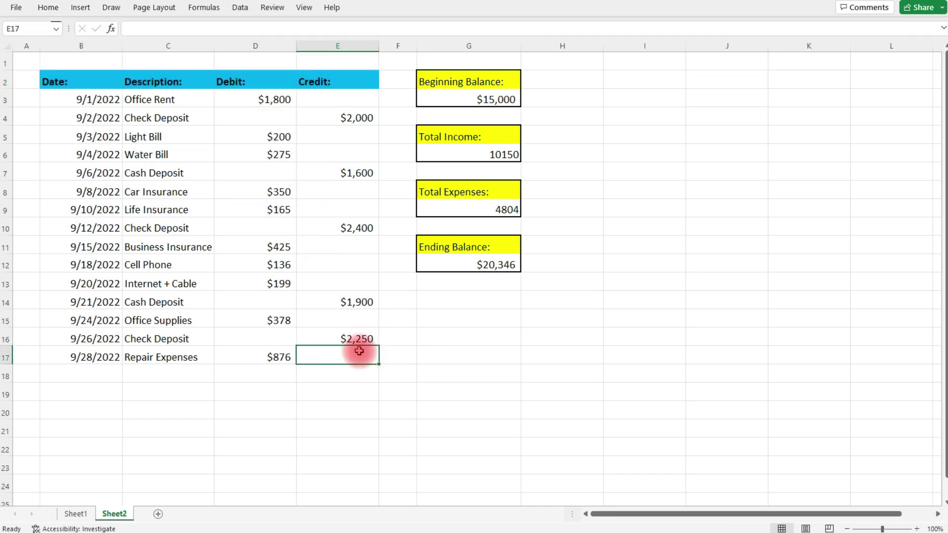
{"action": "left_click", "coordinate": [506, 99]}
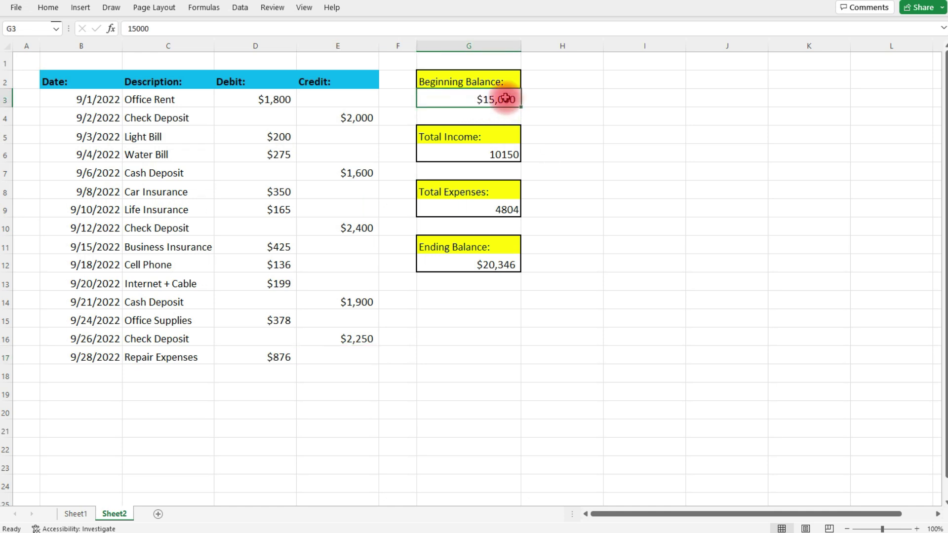
{"action": "left_click", "coordinate": [474, 265]}
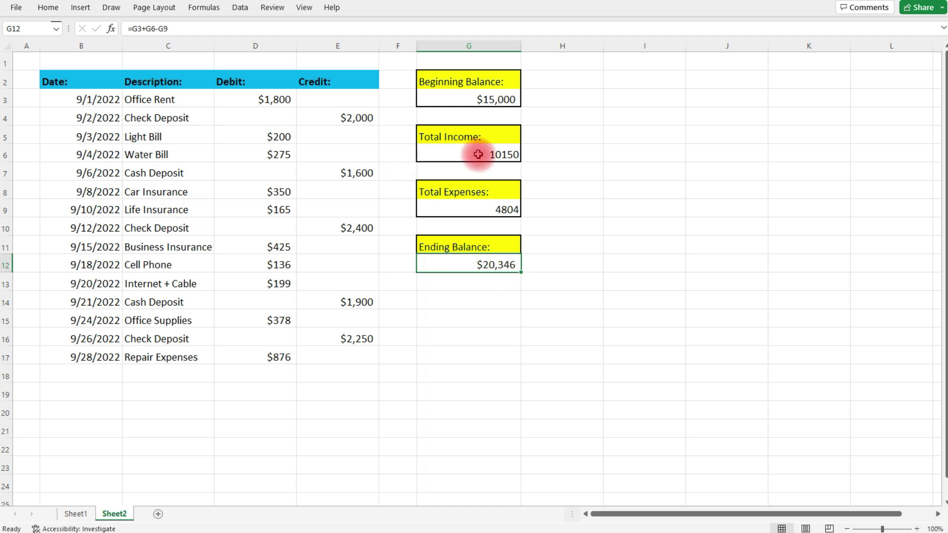
{"action": "left_click", "coordinate": [503, 155]}
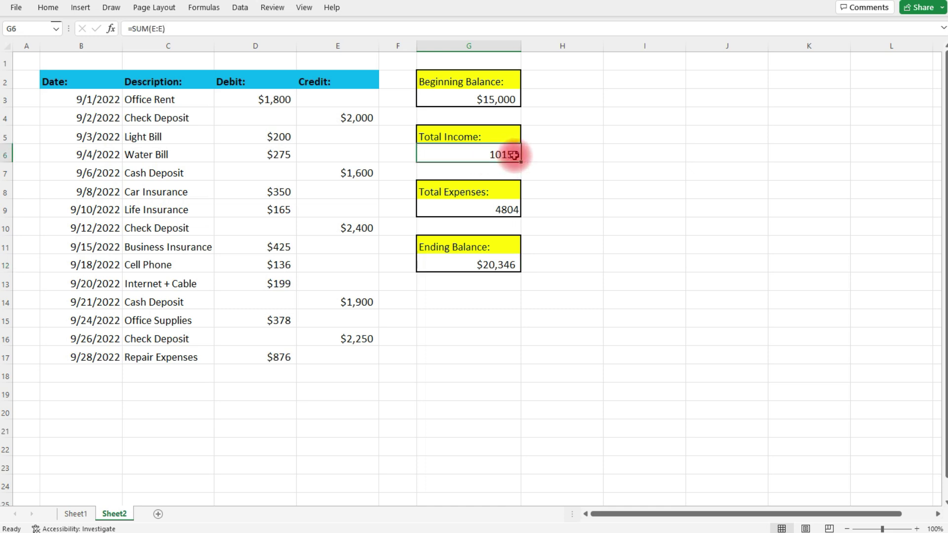
{"action": "left_click", "coordinate": [505, 209]}
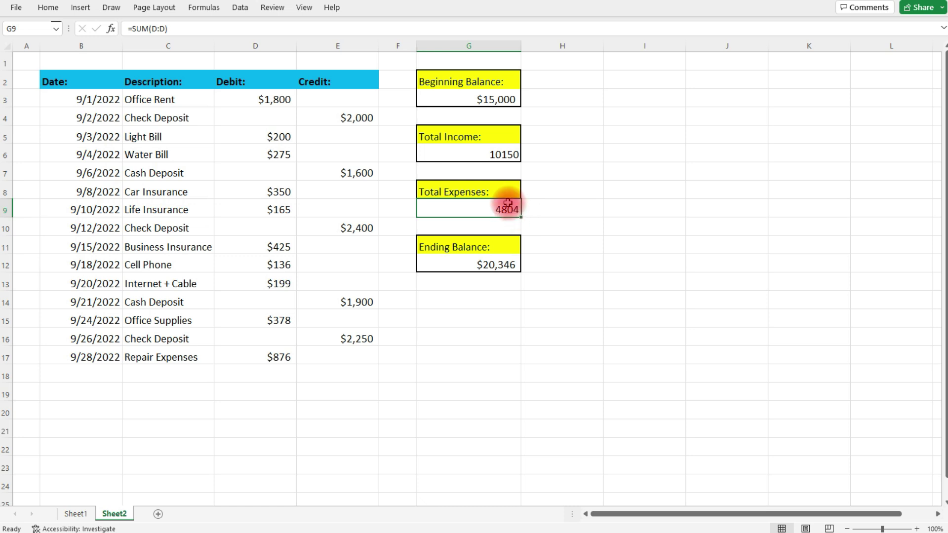
{"action": "left_click", "coordinate": [493, 266]}
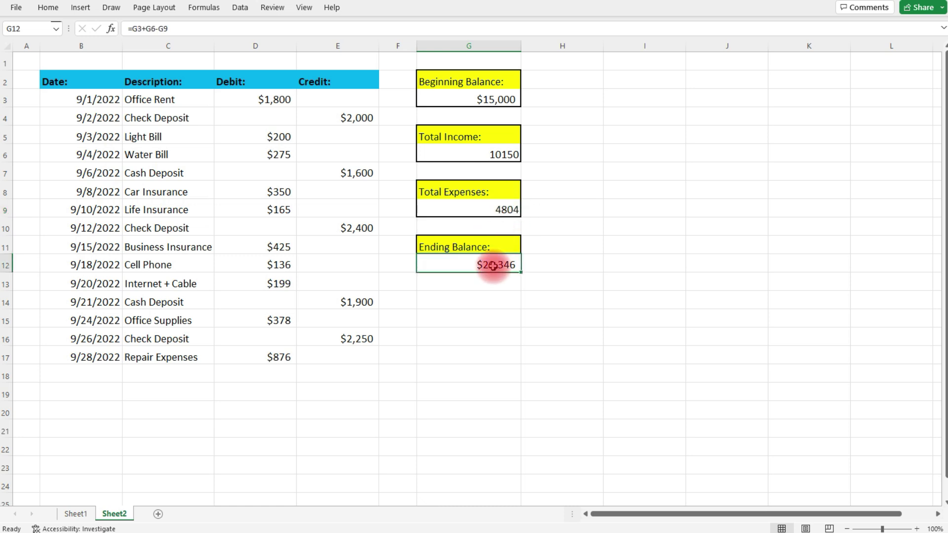